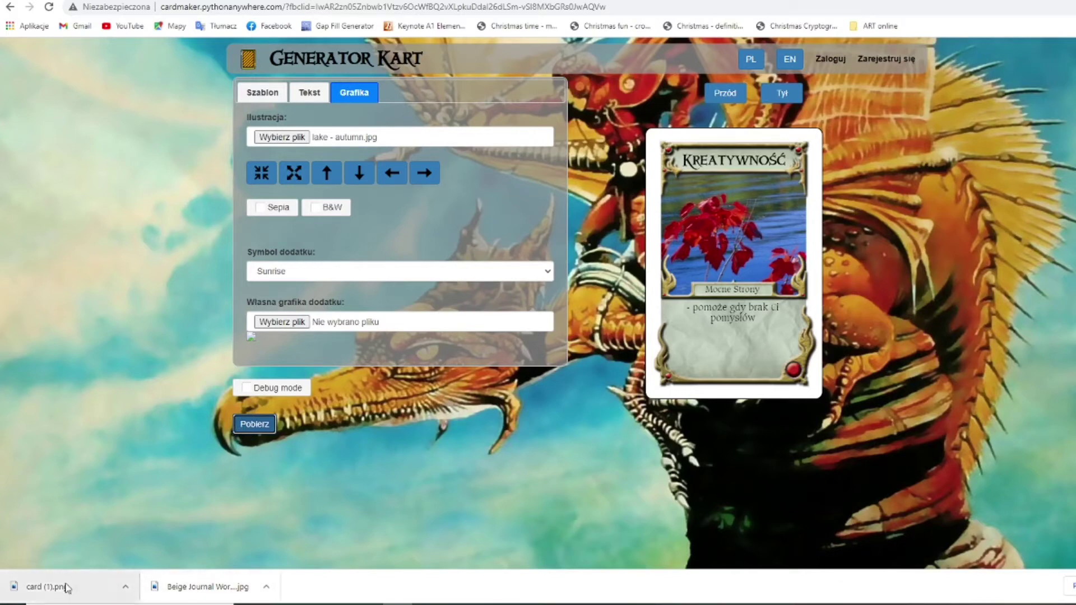
- Open the downloaded card (1).png to check it, and close the image viewer
{"action": "left_click", "coordinate": [119, 599]}
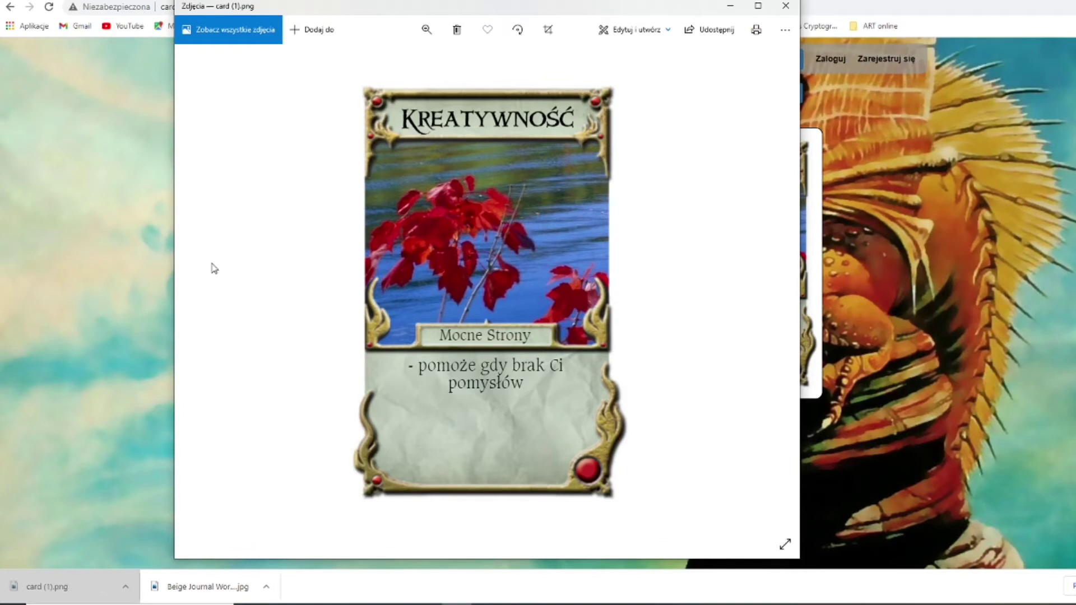
{"action": "left_click", "coordinate": [786, 7]}
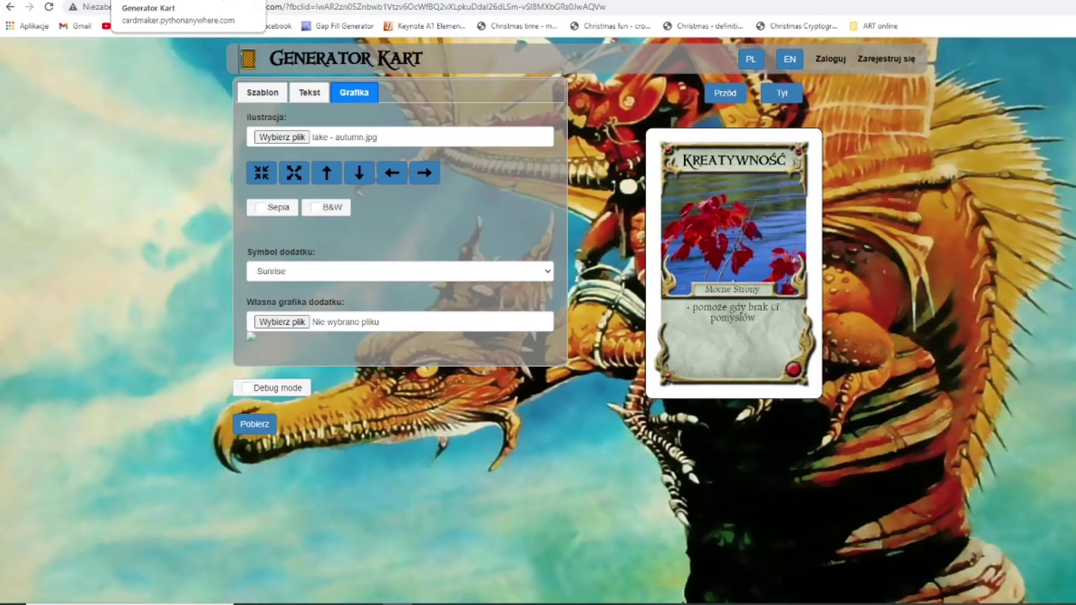
- Switch to YouiDraw Painter and scribble on the canvas with the size 1 Sketchy pencil and the size 23 brush
{"action": "left_click", "coordinate": [225, 1]}
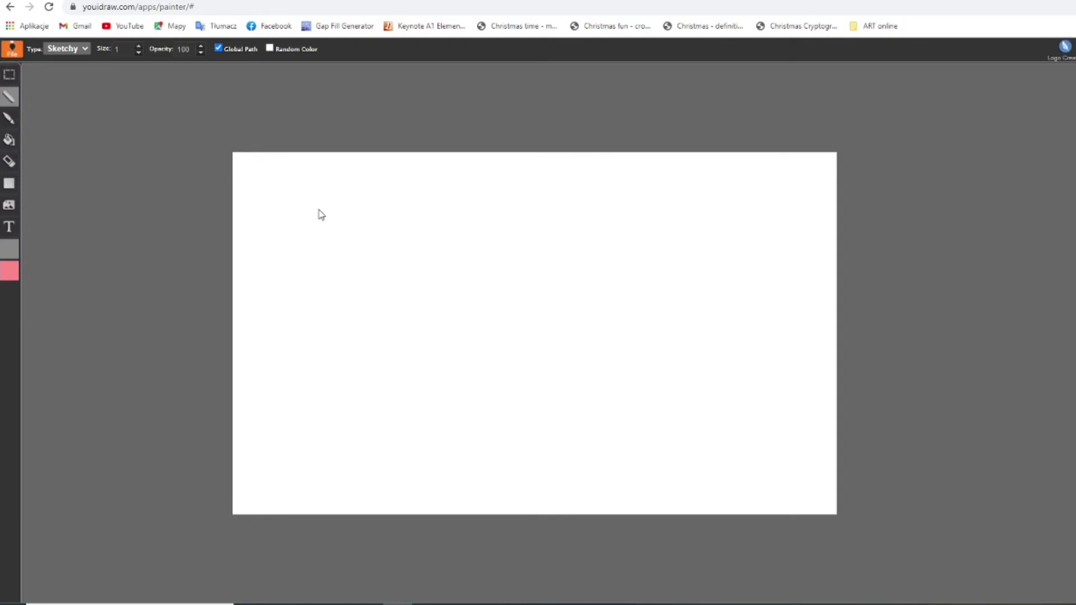
{"action": "mouse_move", "coordinate": [362, 264]}
{"action": "left_mouse_down"}
{"action": "mouse_move", "coordinate": [315, 298]}
{"action": "mouse_move", "coordinate": [369, 300]}
{"action": "mouse_move", "coordinate": [416, 319]}
{"action": "mouse_move", "coordinate": [521, 310]}
{"action": "mouse_move", "coordinate": [638, 322]}
{"action": "mouse_move", "coordinate": [585, 376]}
{"action": "mouse_move", "coordinate": [472, 462]}
{"action": "left_mouse_up"}
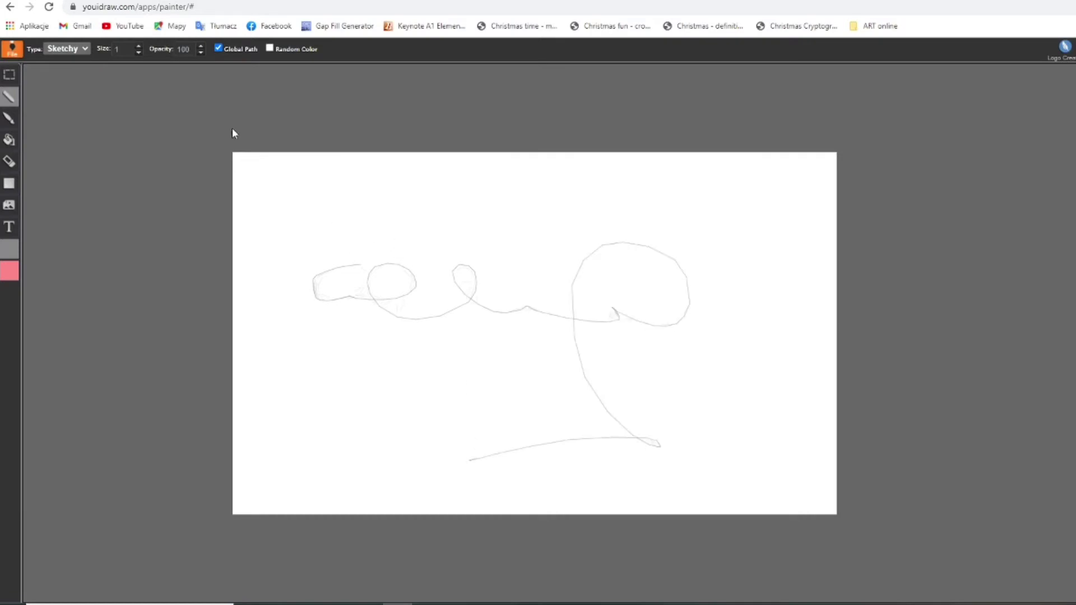
{"action": "left_click", "coordinate": [14, 120]}
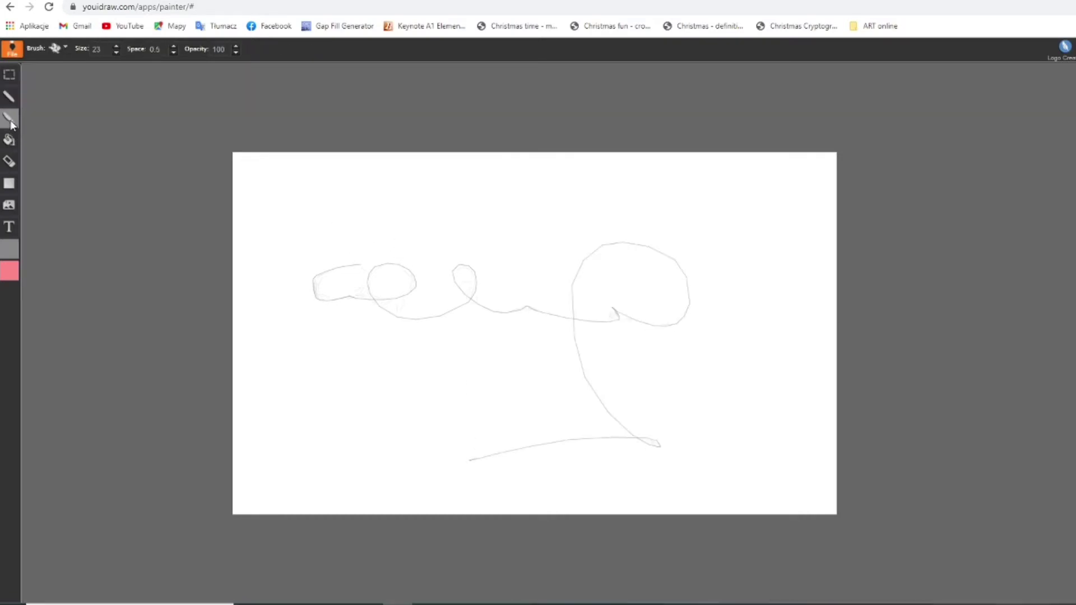
{"action": "mouse_move", "coordinate": [233, 190]}
{"action": "left_mouse_down"}
{"action": "mouse_move", "coordinate": [300, 216]}
{"action": "mouse_move", "coordinate": [500, 187]}
{"action": "mouse_move", "coordinate": [461, 334]}
{"action": "left_mouse_up"}
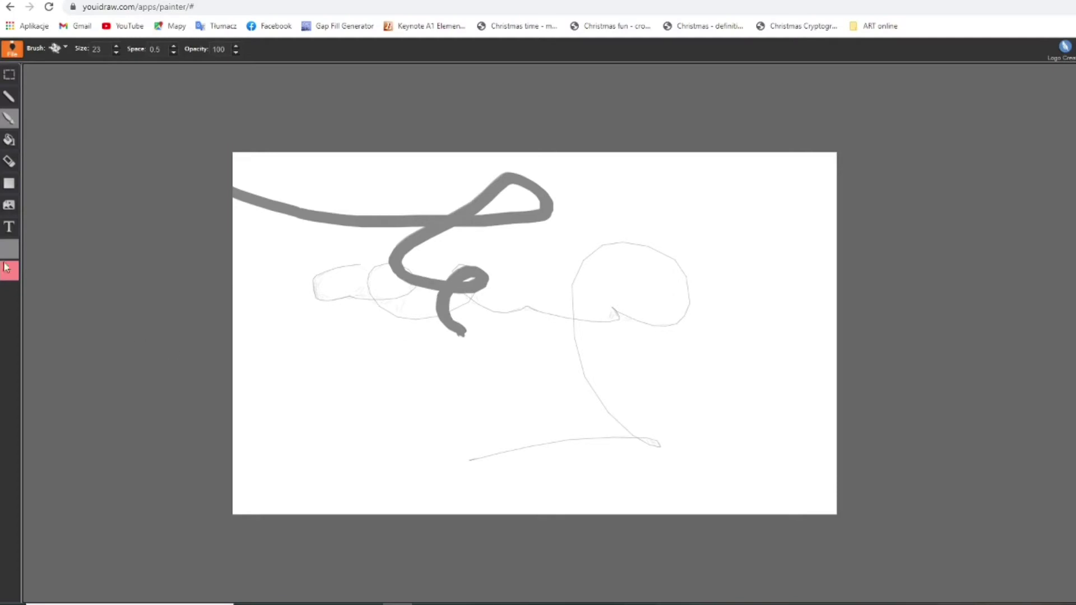
- Set the drawing color to purple, paint a test stroke and fill the whole canvas with purple
{"action": "left_click", "coordinate": [7, 267]}
{"action": "left_click", "coordinate": [6, 242]}
{"action": "left_click", "coordinate": [94, 293]}
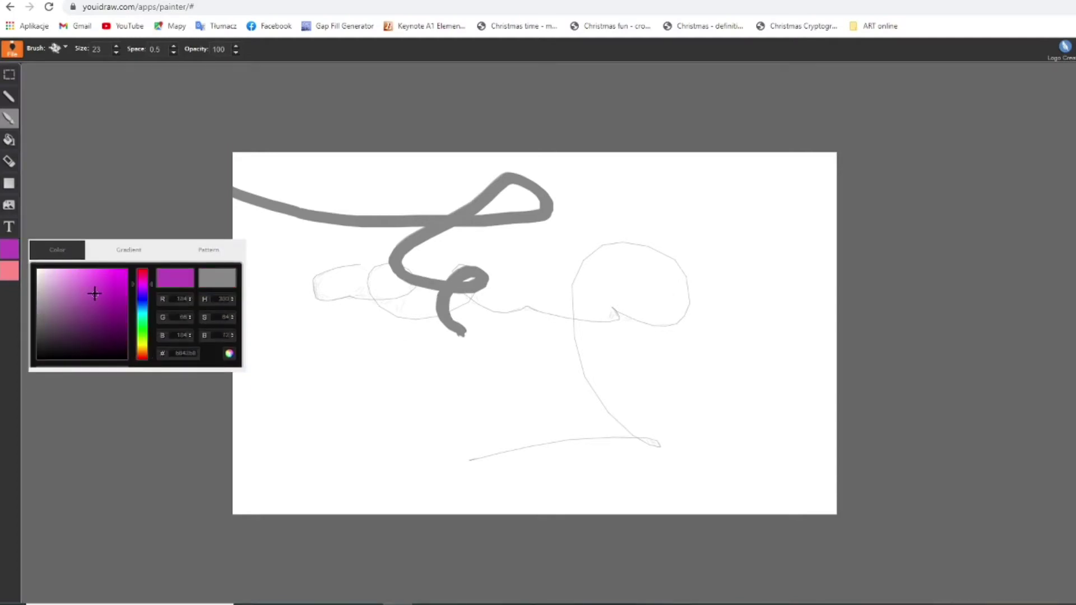
{"action": "mouse_move", "coordinate": [345, 307]}
{"action": "left_mouse_down"}
{"action": "mouse_move", "coordinate": [446, 367]}
{"action": "mouse_move", "coordinate": [632, 268]}
{"action": "mouse_move", "coordinate": [566, 368]}
{"action": "mouse_move", "coordinate": [340, 408]}
{"action": "mouse_move", "coordinate": [332, 384]}
{"action": "left_mouse_up"}
{"action": "left_click", "coordinate": [9, 140]}
{"action": "left_click", "coordinate": [265, 302]}
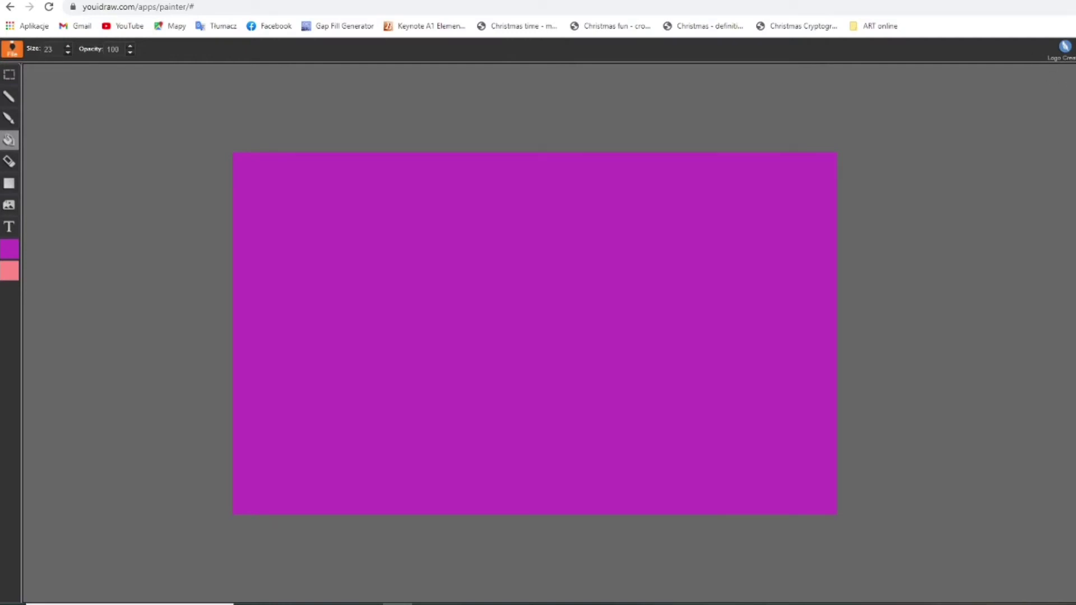
- Open YouiDraw Logo Creator and translate its page into Polish
{"action": "left_click", "coordinate": [1063, 49]}
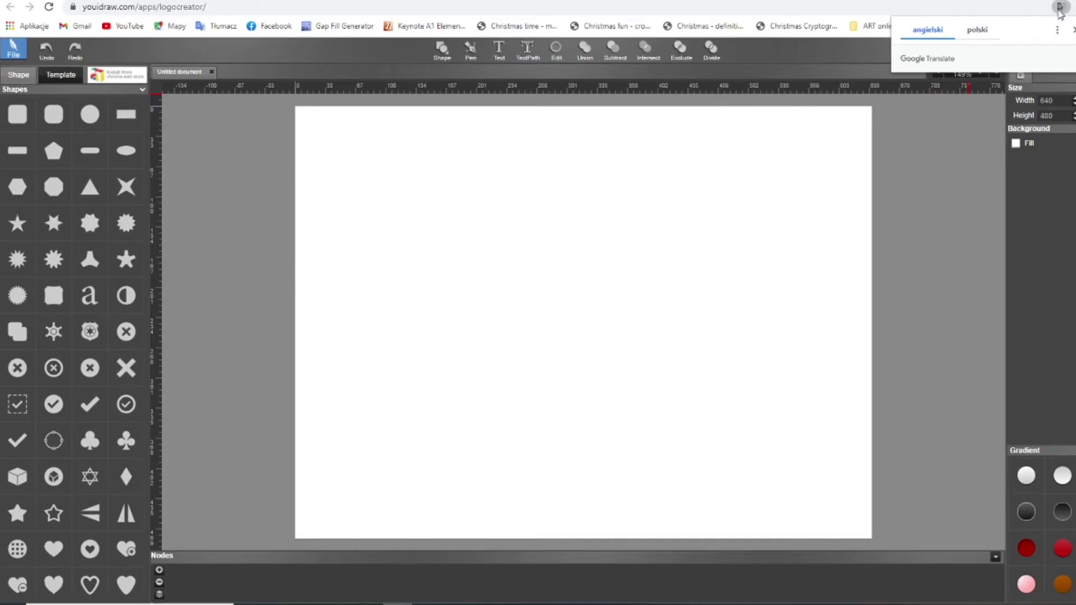
{"action": "left_click", "coordinate": [978, 35]}
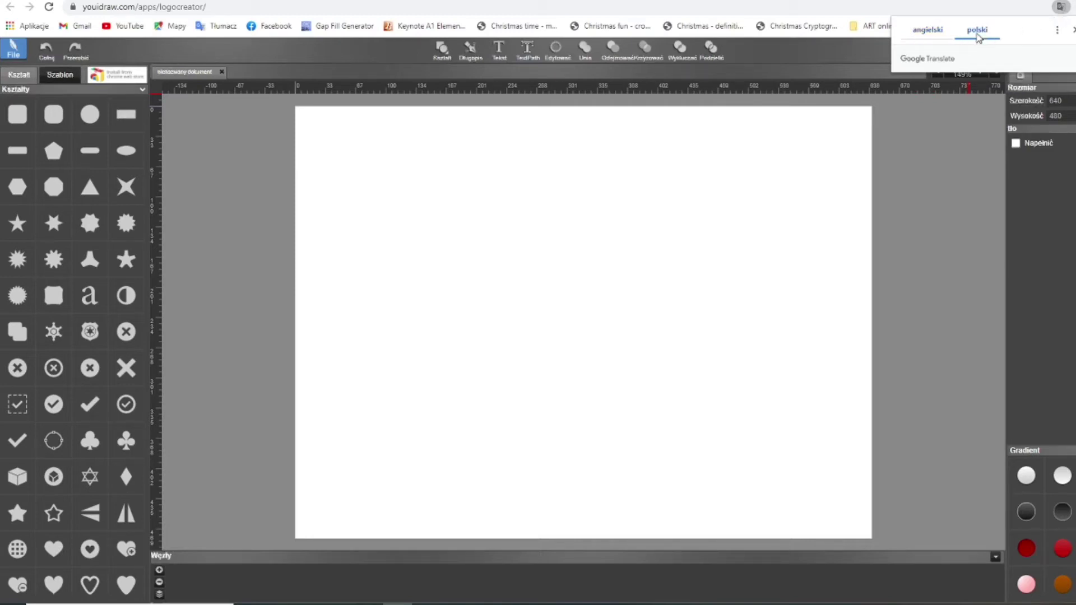
{"action": "left_click", "coordinate": [1072, 29]}
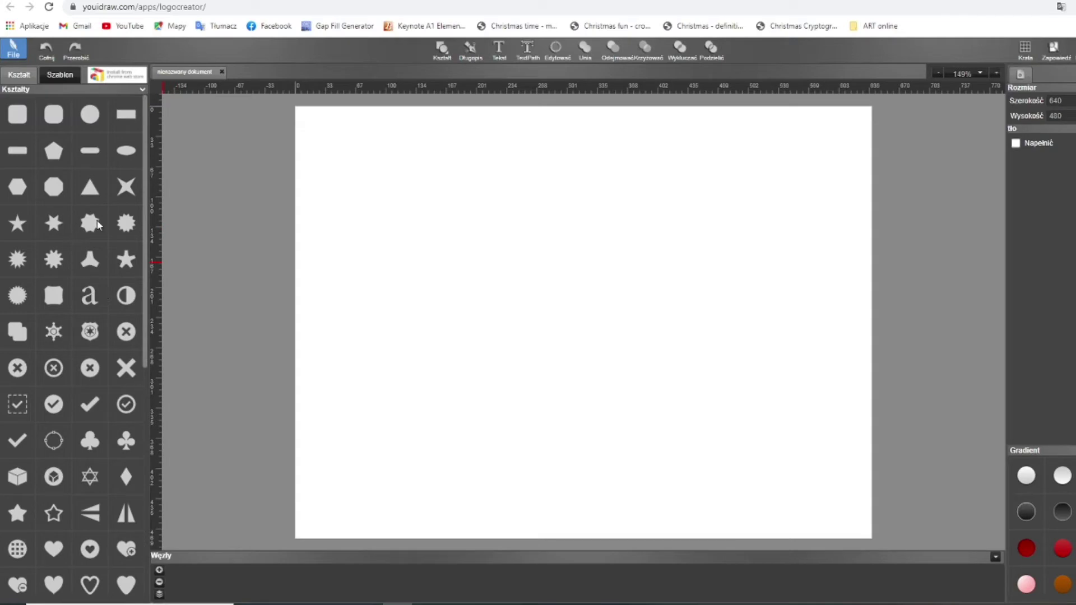
- Add a spiky starburst shape to the canvas and enlarge it to about 365 px wide and 310 px high
{"action": "left_click", "coordinate": [121, 227]}
{"action": "left_click_drag", "start_coordinate": [325, 171], "coordinate": [435, 226]}
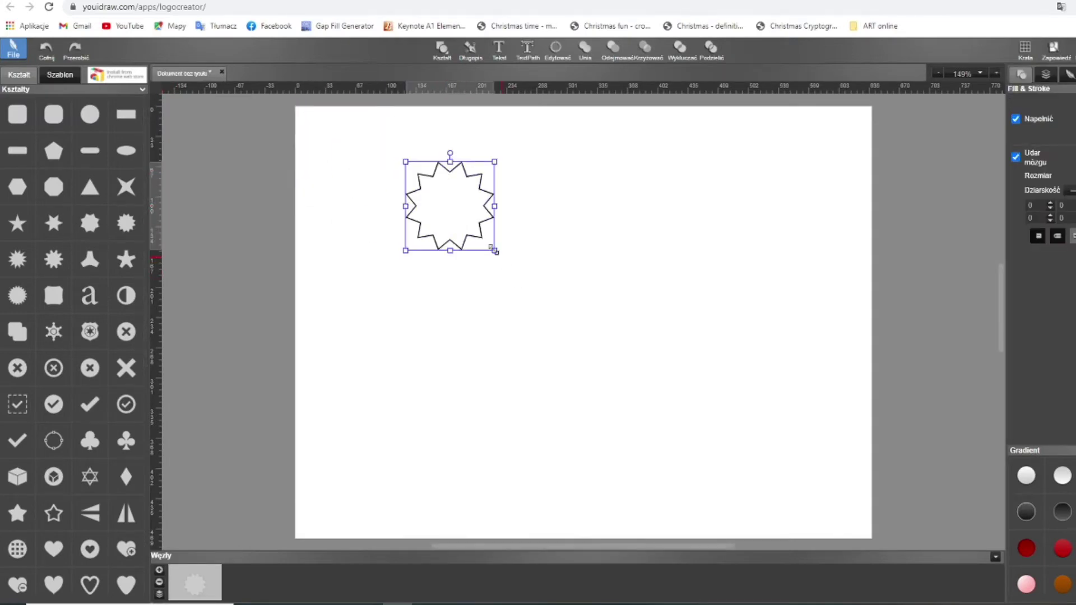
{"action": "left_click_drag", "start_coordinate": [495, 250], "coordinate": [736, 397]}
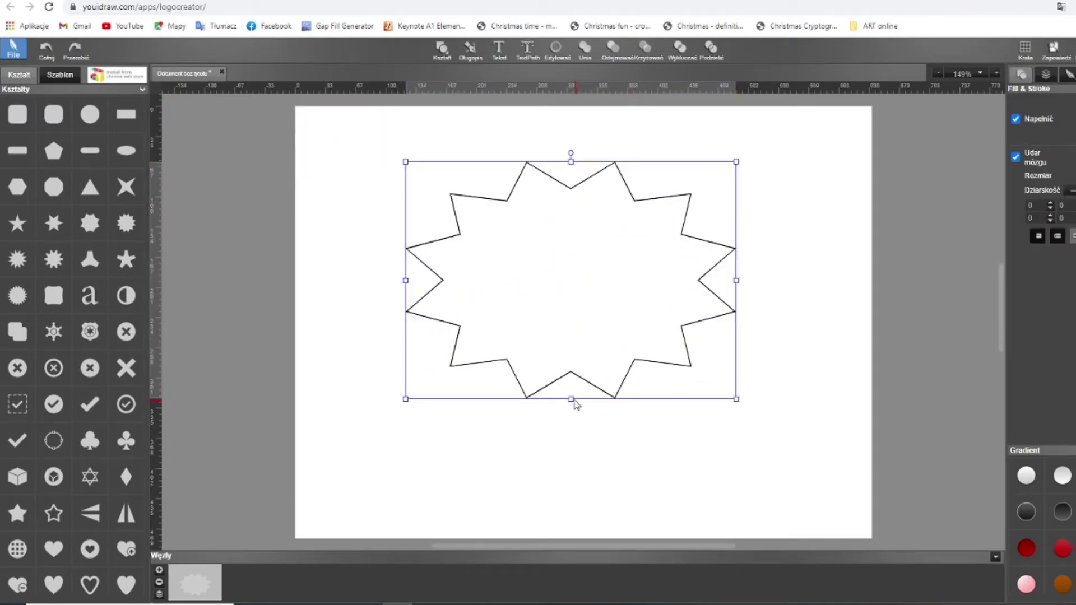
{"action": "left_click_drag", "start_coordinate": [573, 399], "coordinate": [568, 443]}
{"action": "left_click", "coordinate": [845, 314]}
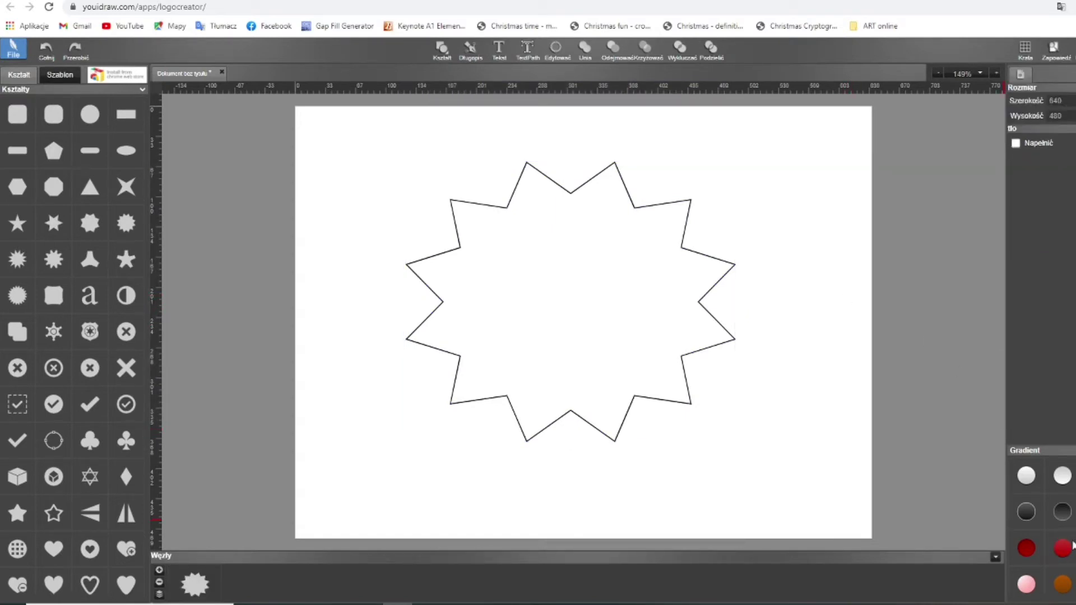
- Move the starburst slightly up and right, give it a light cyan gradient after trying red, and enlarge it to about 420 by 390 px
{"action": "mouse_move", "coordinate": [561, 328]}
{"action": "left_mouse_down"}
{"action": "mouse_move", "coordinate": [598, 365]}
{"action": "mouse_move", "coordinate": [577, 318]}
{"action": "left_mouse_up"}
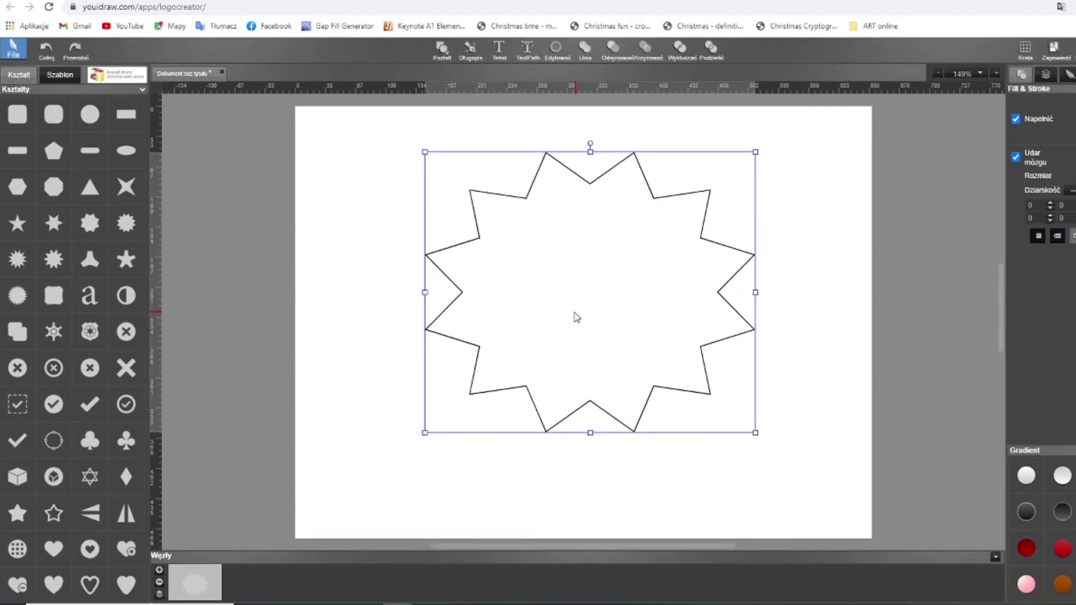
{"action": "left_click", "coordinate": [1062, 549]}
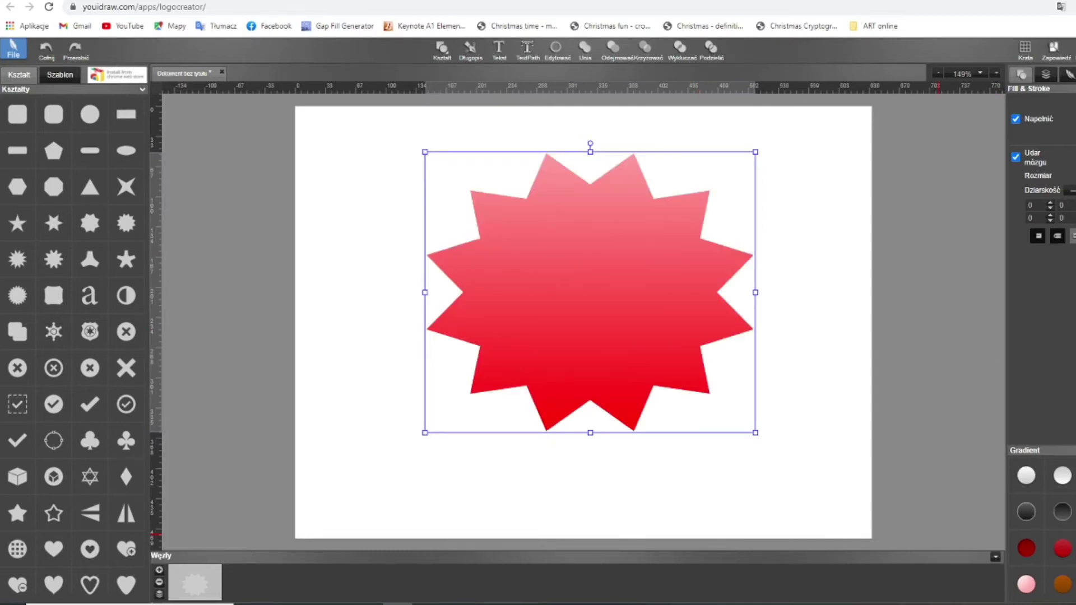
{"action": "scroll", "coordinate": [1061, 555], "scroll_direction": "down", "scroll_amount": 3}
{"action": "left_click", "coordinate": [1062, 539]}
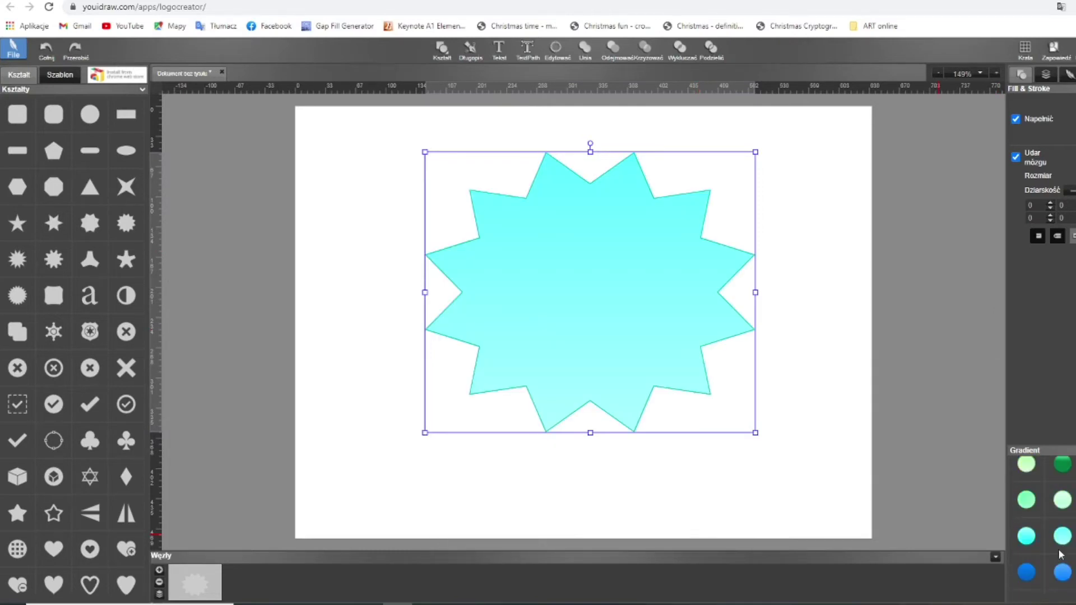
{"action": "left_click_drag", "start_coordinate": [755, 432], "coordinate": [802, 504]}
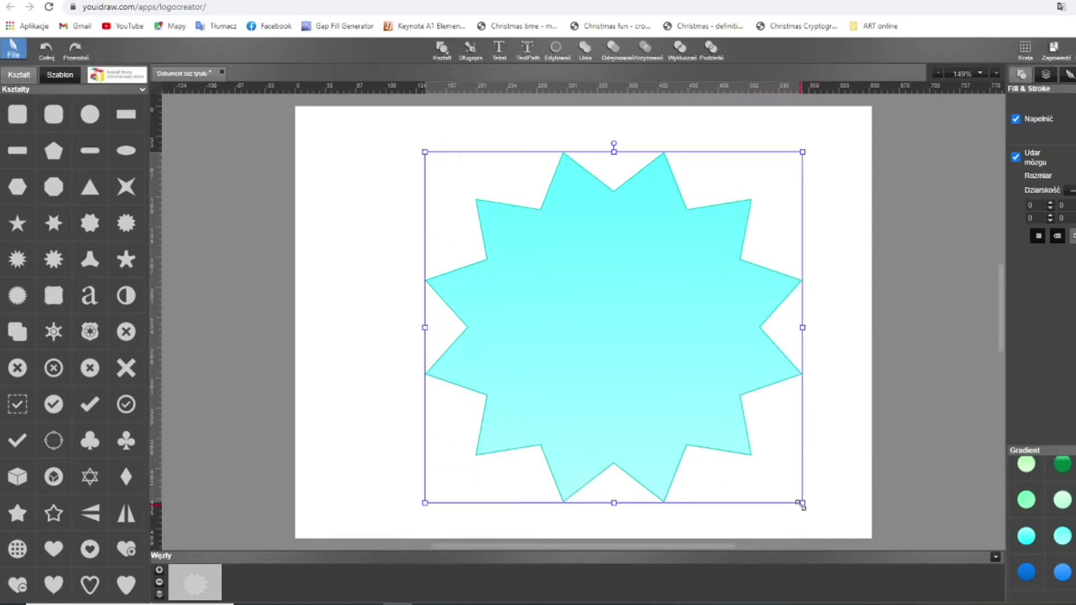
- Browse the Społeczny and Zdrowie categories of the shape library
{"action": "left_click", "coordinate": [25, 89]}
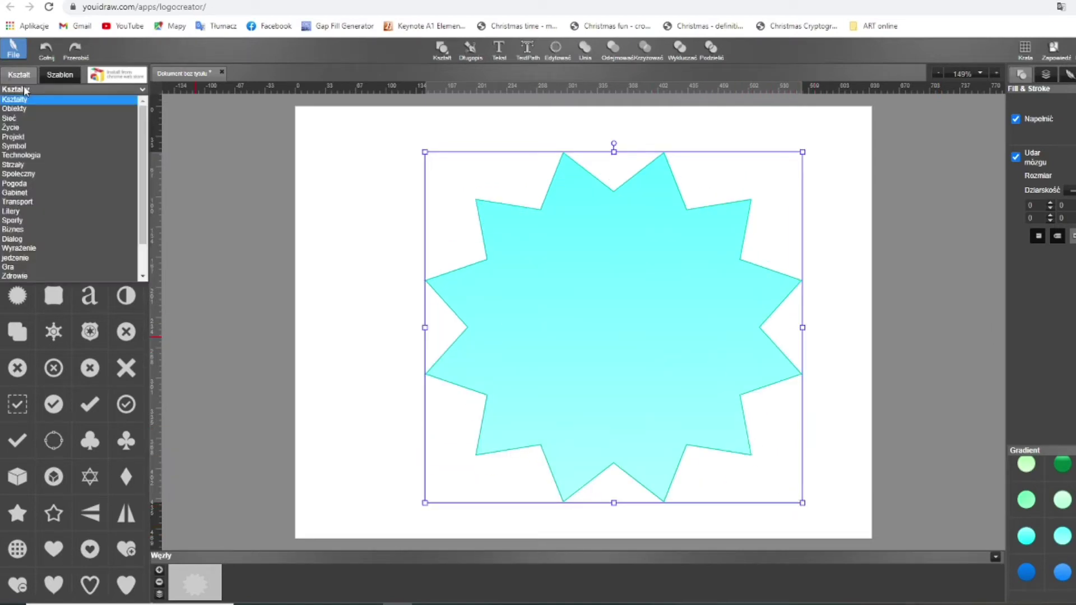
{"action": "left_click", "coordinate": [28, 174]}
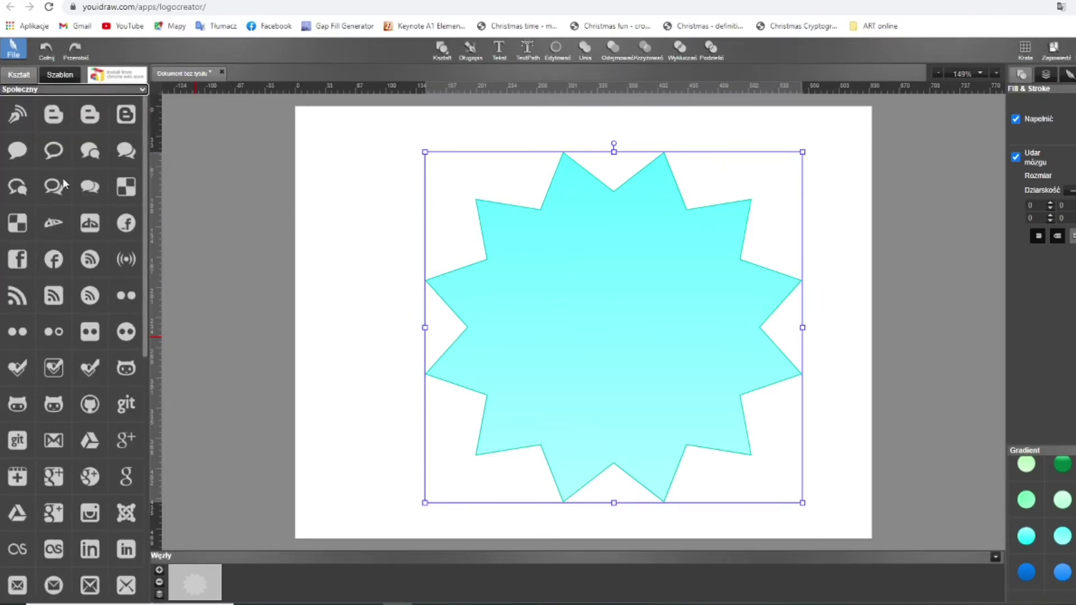
{"action": "left_click", "coordinate": [90, 87]}
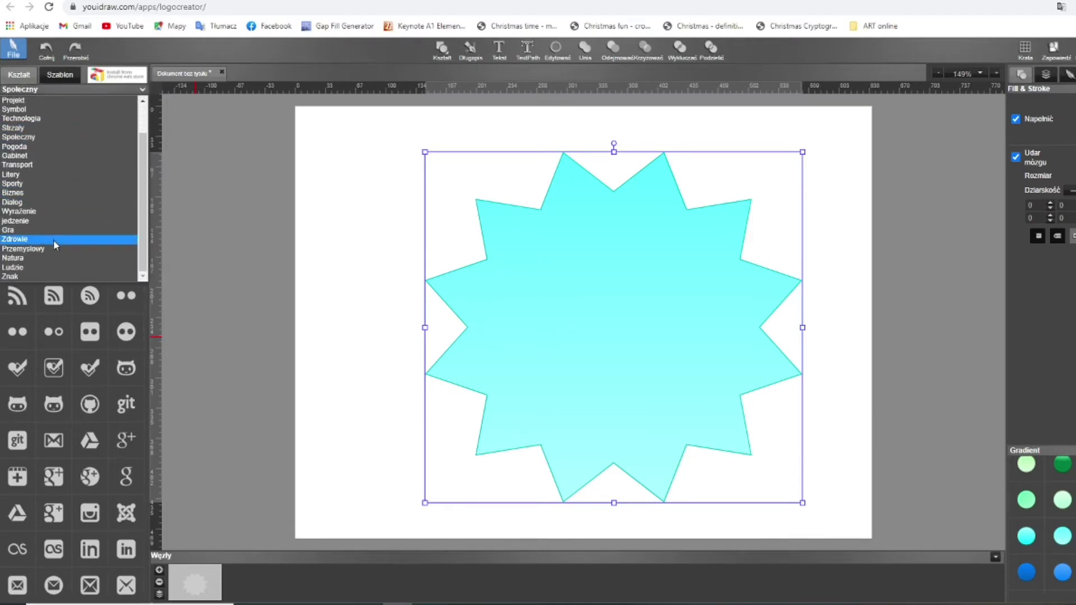
{"action": "left_click", "coordinate": [52, 239]}
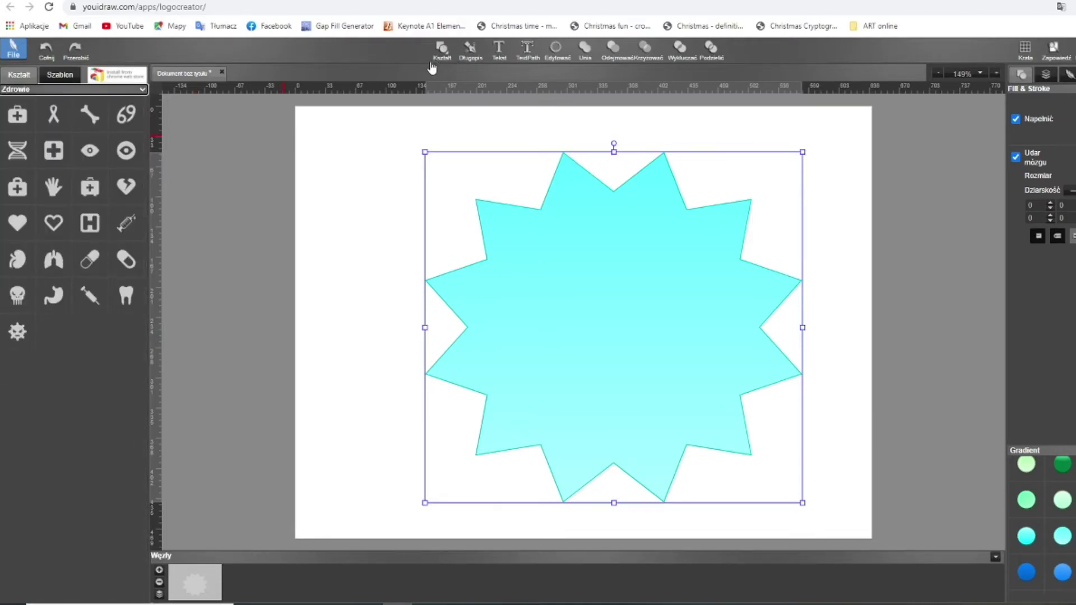
- Insert the green Bio badge from the TAGS templates
{"action": "left_click", "coordinate": [60, 75]}
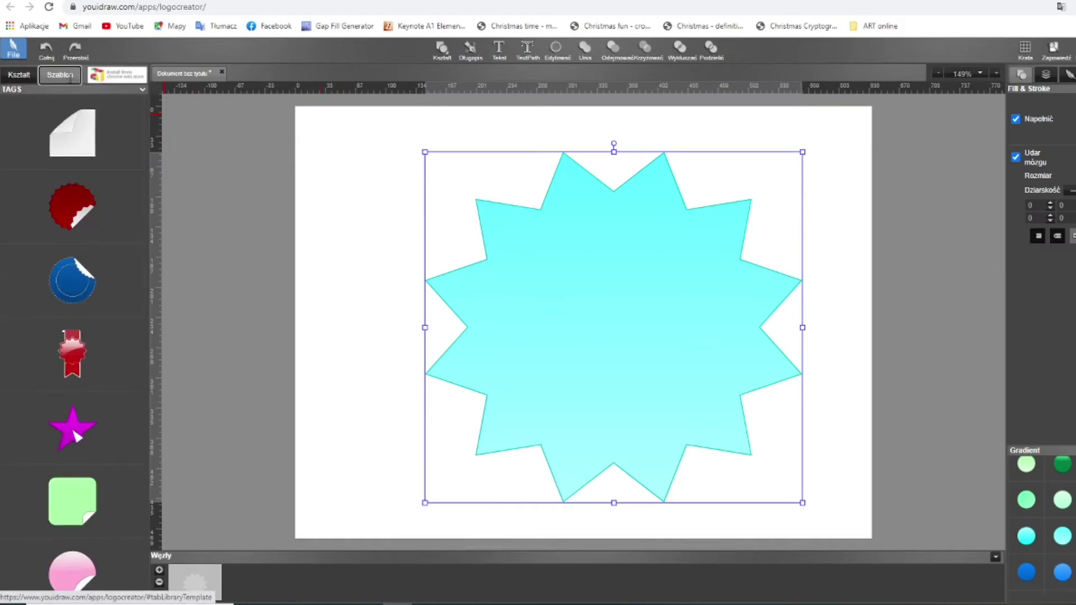
{"action": "scroll", "coordinate": [80, 164], "scroll_direction": "down", "scroll_amount": 6}
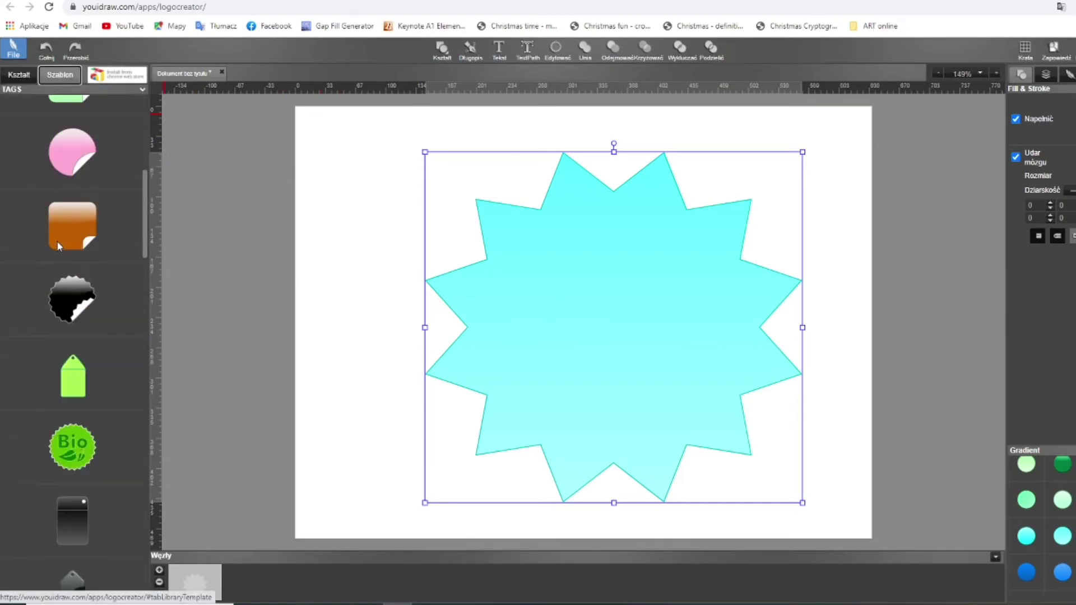
{"action": "left_click", "coordinate": [73, 447]}
- Pull the Bio badge apart, moving the green burst to the canvas's left side, its outline to the middle and the letter o to the upper right
{"action": "left_click_drag", "start_coordinate": [570, 238], "coordinate": [704, 279]}
{"action": "left_click_drag", "start_coordinate": [556, 197], "coordinate": [614, 309]}
{"action": "left_click", "coordinate": [847, 178]}
{"action": "left_click_drag", "start_coordinate": [761, 320], "coordinate": [676, 346]}
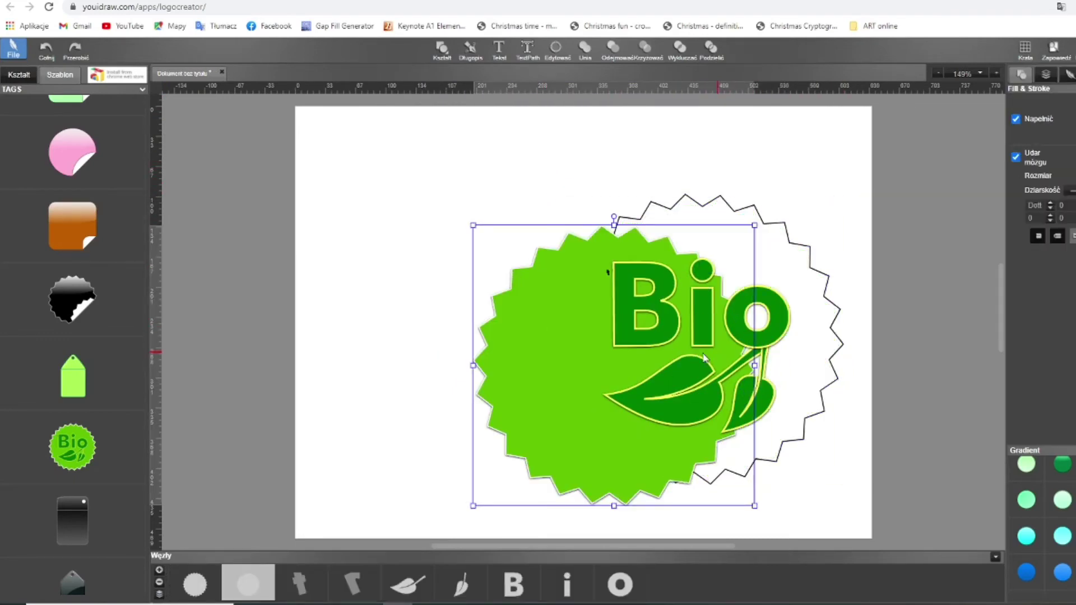
{"action": "left_click_drag", "start_coordinate": [532, 382], "coordinate": [372, 345]}
{"action": "left_click_drag", "start_coordinate": [755, 310], "coordinate": [803, 229]}
{"action": "left_click_drag", "start_coordinate": [778, 327], "coordinate": [615, 417]}
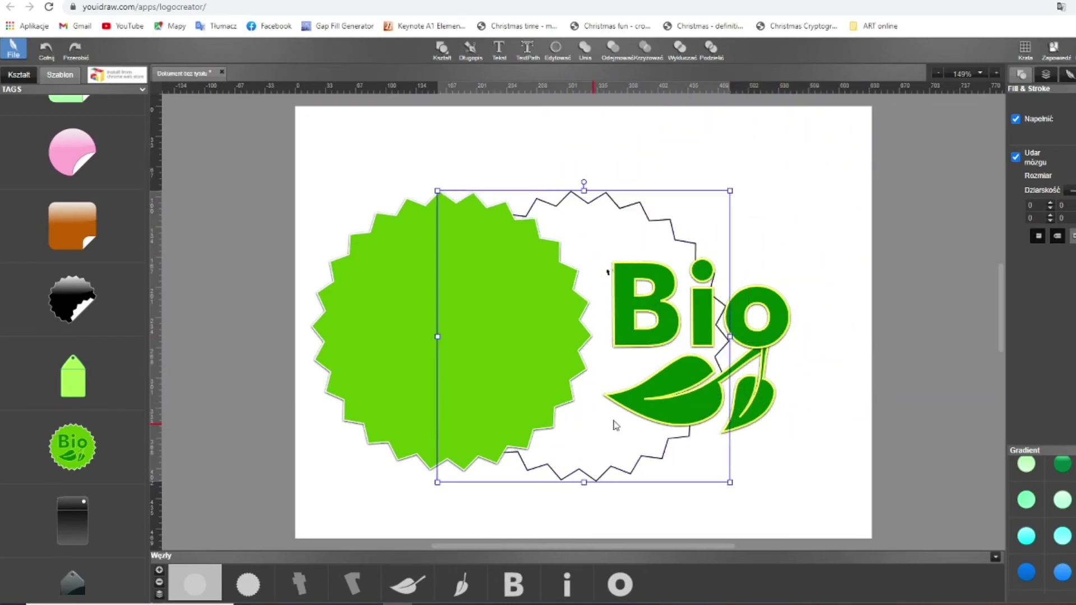
{"action": "left_click", "coordinate": [781, 321]}
{"action": "left_click_drag", "start_coordinate": [759, 327], "coordinate": [812, 217]}
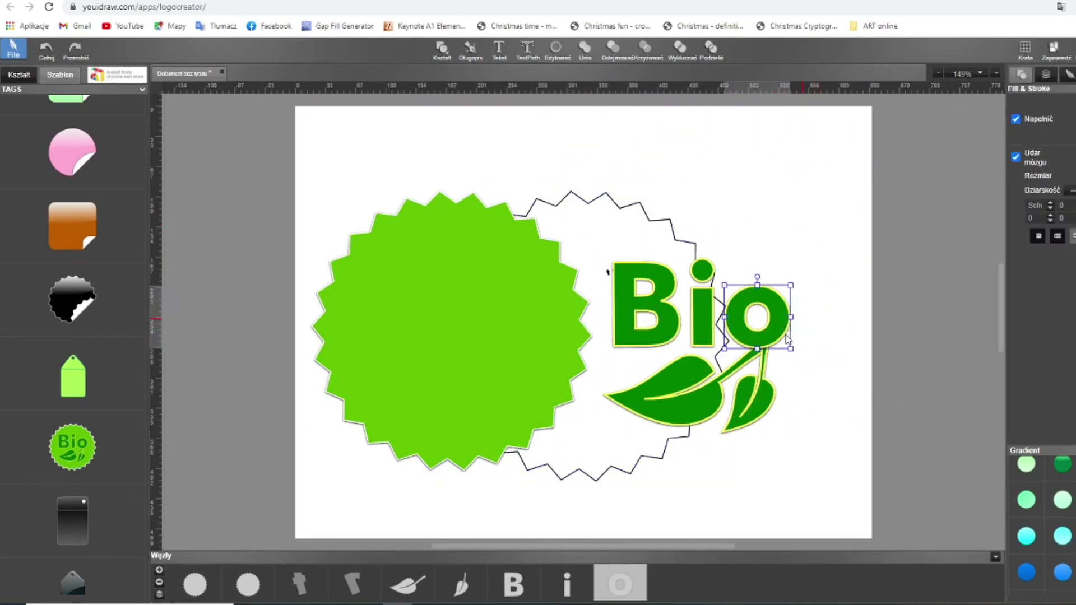
{"action": "left_click_drag", "start_coordinate": [755, 335], "coordinate": [826, 243]}
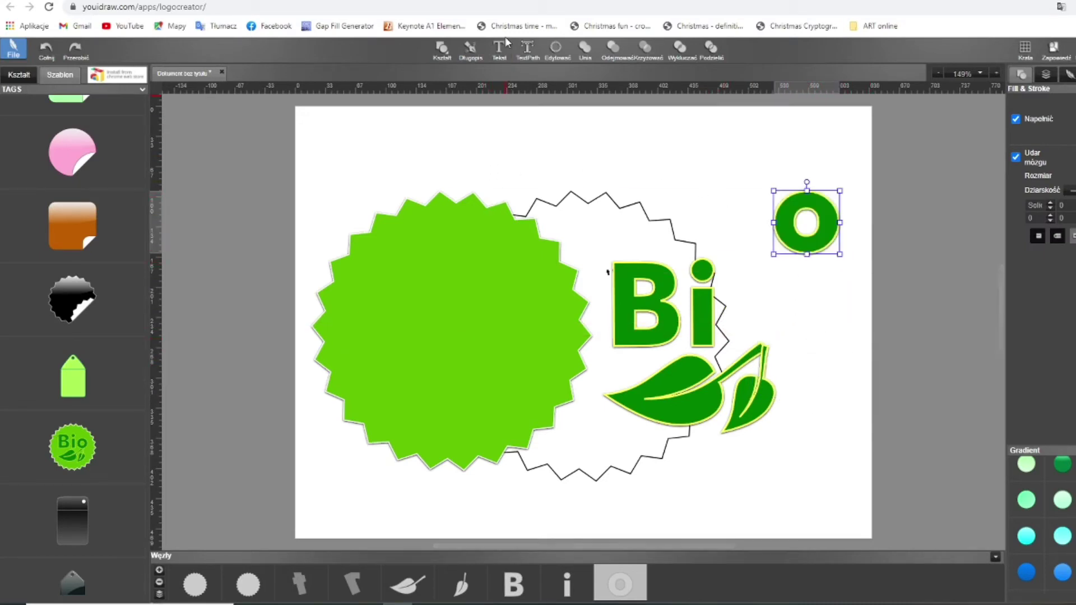
{"action": "left_click", "coordinate": [701, 197]}
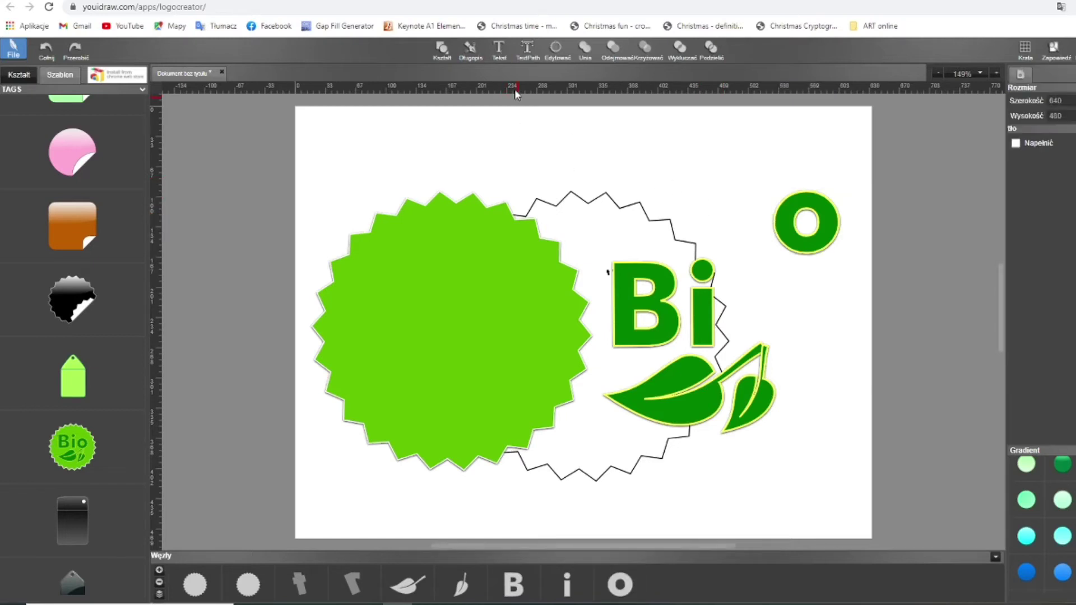
- Add a text object along the canvas's top edge with its placeholder text selected, and close the logo page without saving
{"action": "left_click", "coordinate": [500, 56]}
{"action": "double_click", "coordinate": [480, 135]}
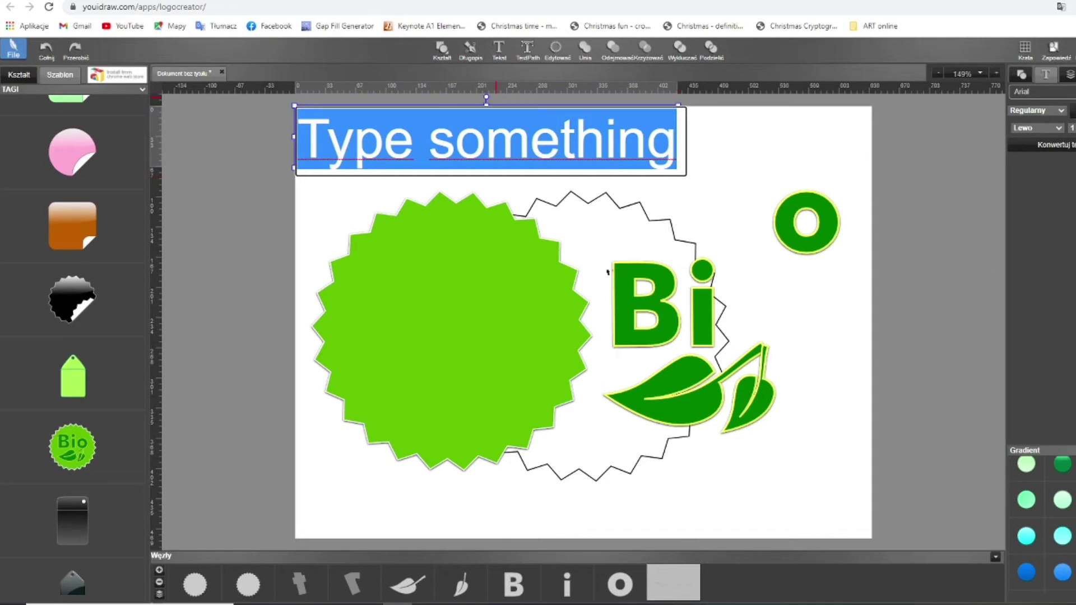
{"action": "left_click", "coordinate": [367, 0]}
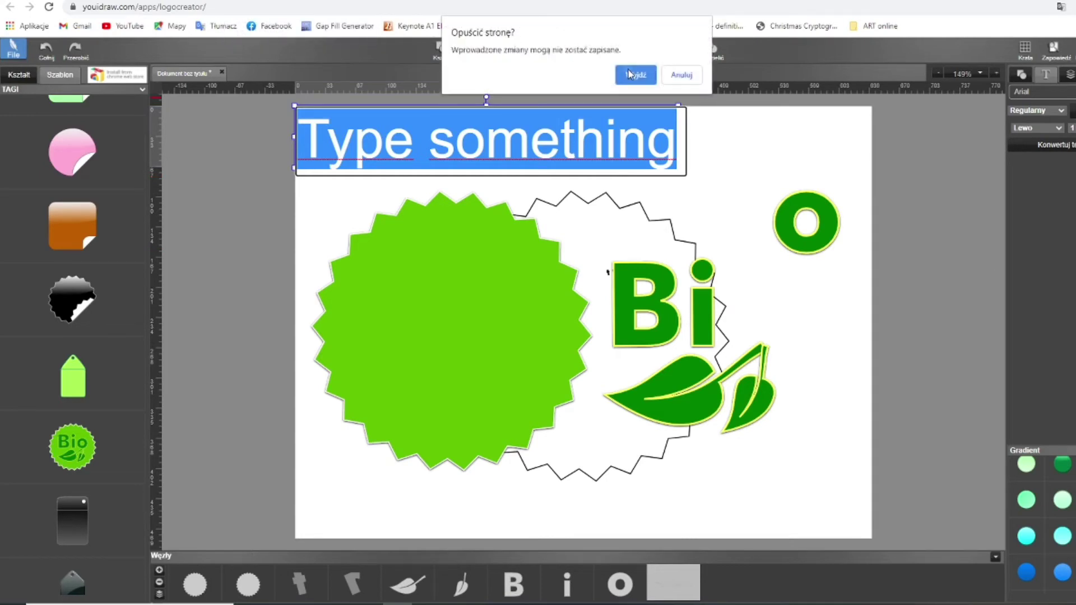
{"action": "left_click", "coordinate": [630, 75]}
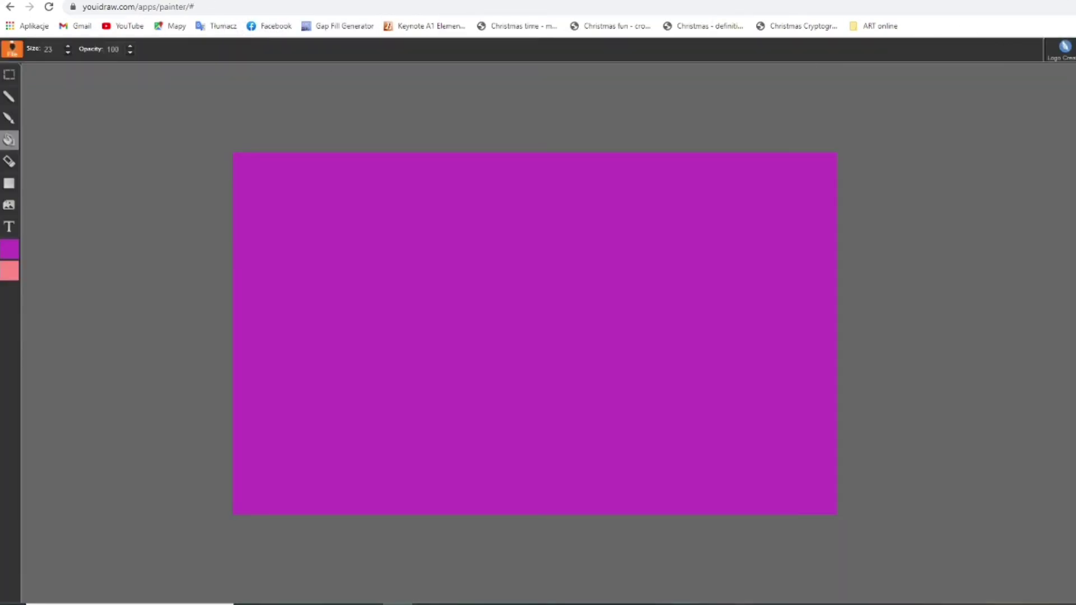
- Open the YouiDraw Drawing app from Painter, translate its page into Polish and dismiss the help notes
{"action": "left_click", "coordinate": [1074, 50]}
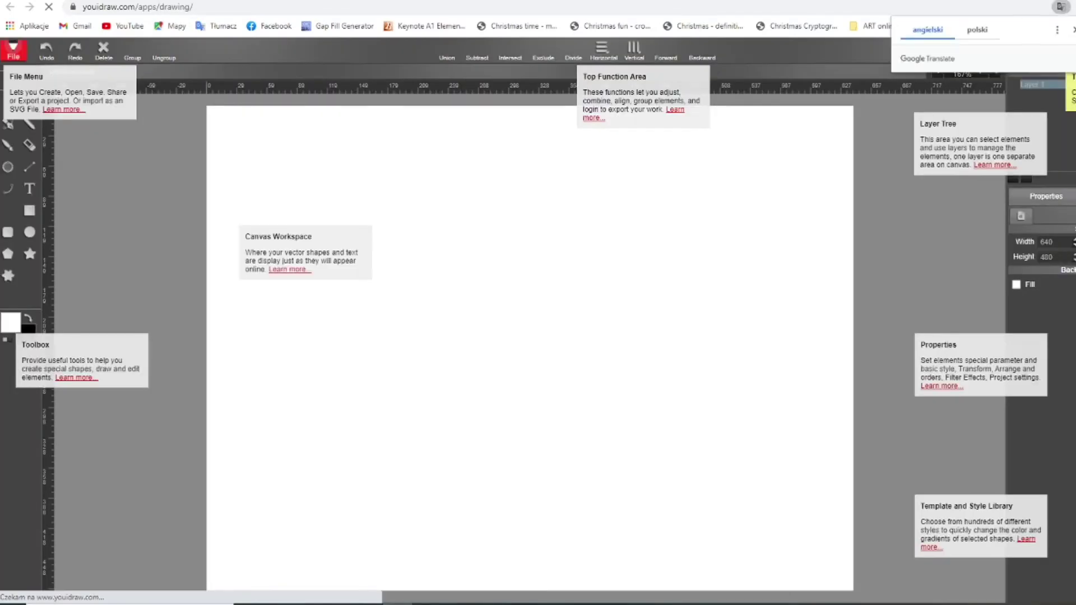
{"action": "left_click", "coordinate": [977, 29]}
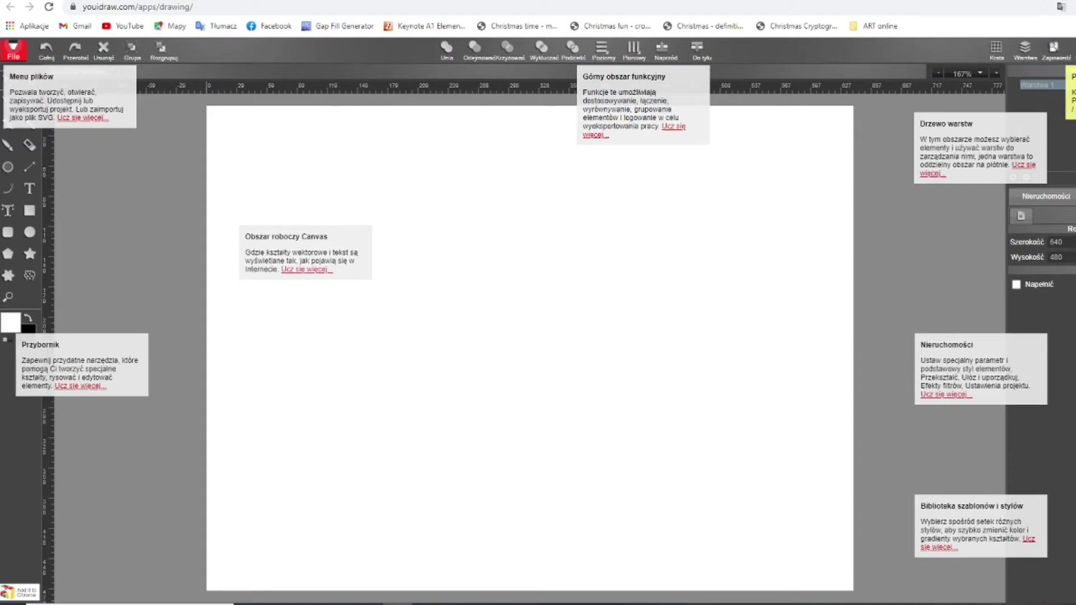
{"action": "left_click", "coordinate": [1072, 106]}
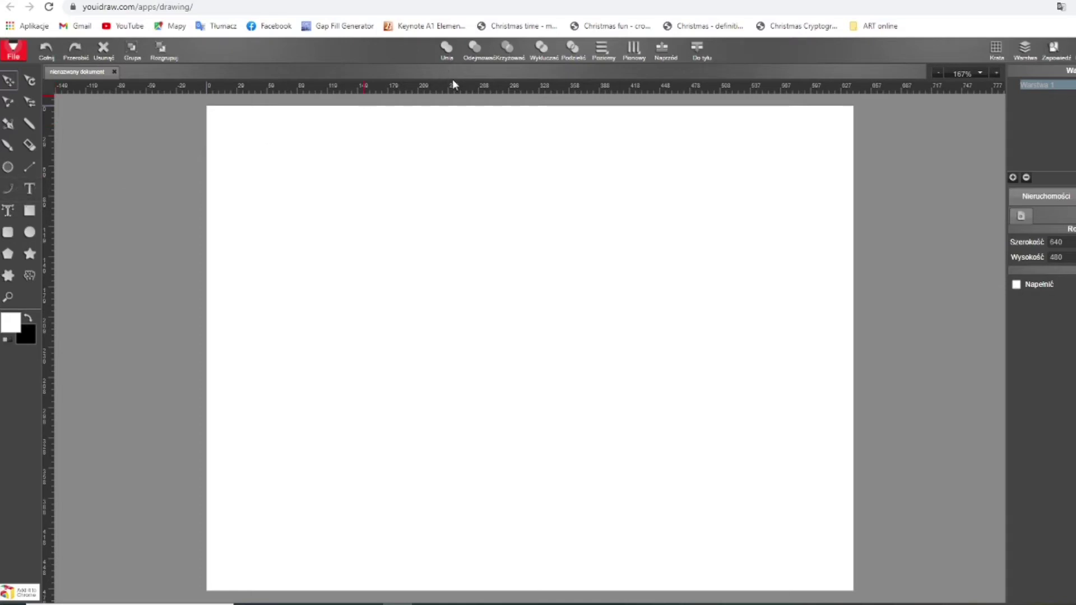
- Paint a wavy black brush stroke running diagonally from the canvas's upper left towards its middle
{"action": "left_click_drag", "start_coordinate": [383, 209], "coordinate": [439, 271]}
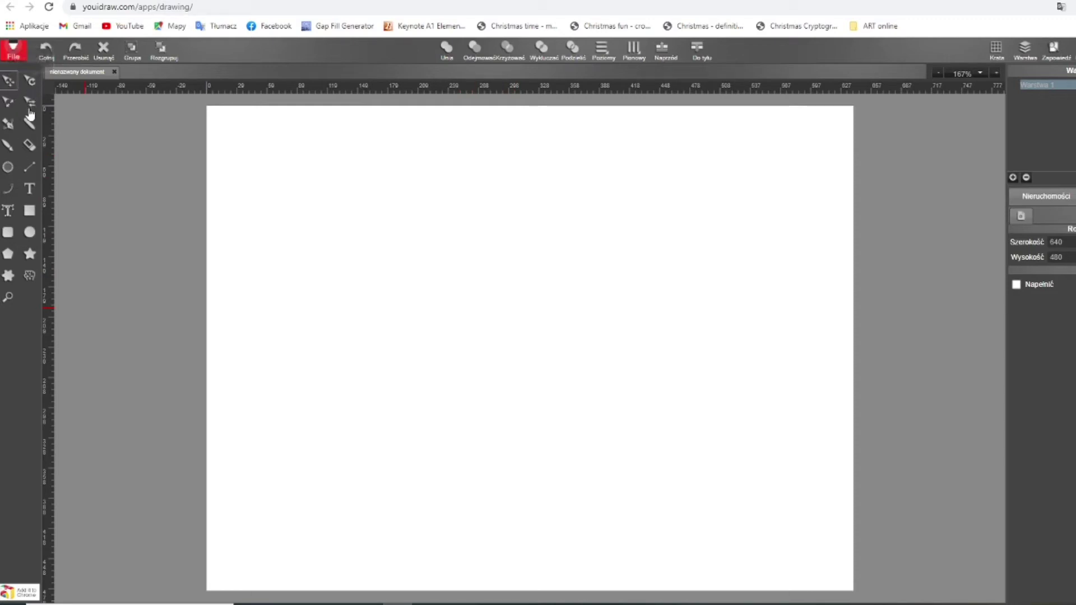
{"action": "left_click", "coordinate": [8, 142]}
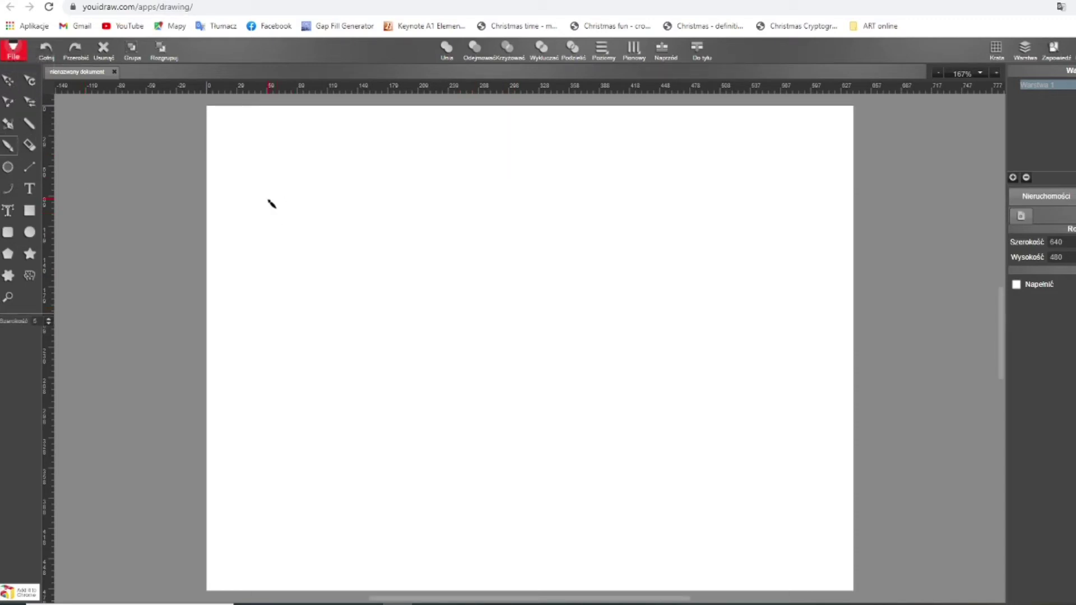
{"action": "mouse_move", "coordinate": [268, 195]}
{"action": "left_mouse_down"}
{"action": "mouse_move", "coordinate": [409, 250]}
{"action": "mouse_move", "coordinate": [449, 303]}
{"action": "mouse_move", "coordinate": [609, 361]}
{"action": "left_mouse_up"}
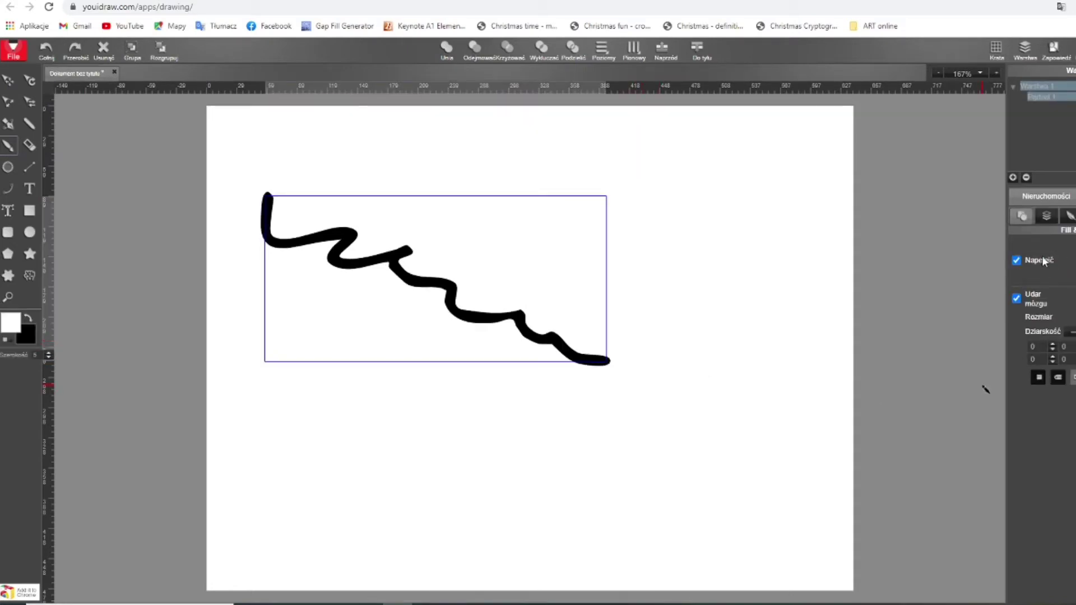
- Set the fill colour to dark red and paint a curved stroke and a short stroke on the canvas's lower right
{"action": "left_click", "coordinate": [1073, 261]}
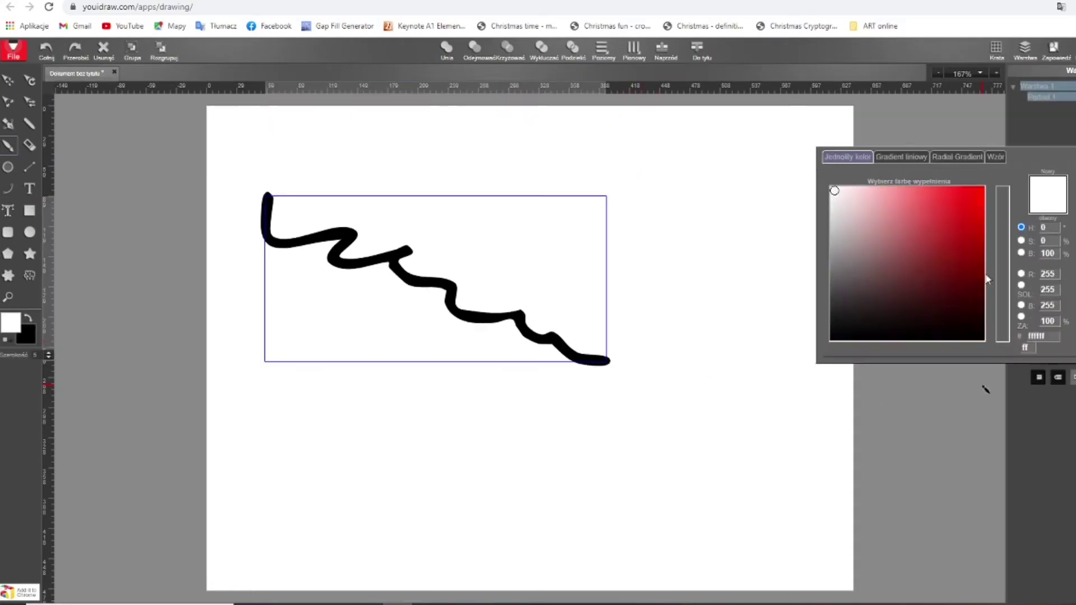
{"action": "mouse_move", "coordinate": [935, 274]}
{"action": "left_mouse_down"}
{"action": "mouse_move", "coordinate": [966, 310]}
{"action": "mouse_move", "coordinate": [982, 254]}
{"action": "left_mouse_up"}
{"action": "left_click", "coordinate": [985, 386]}
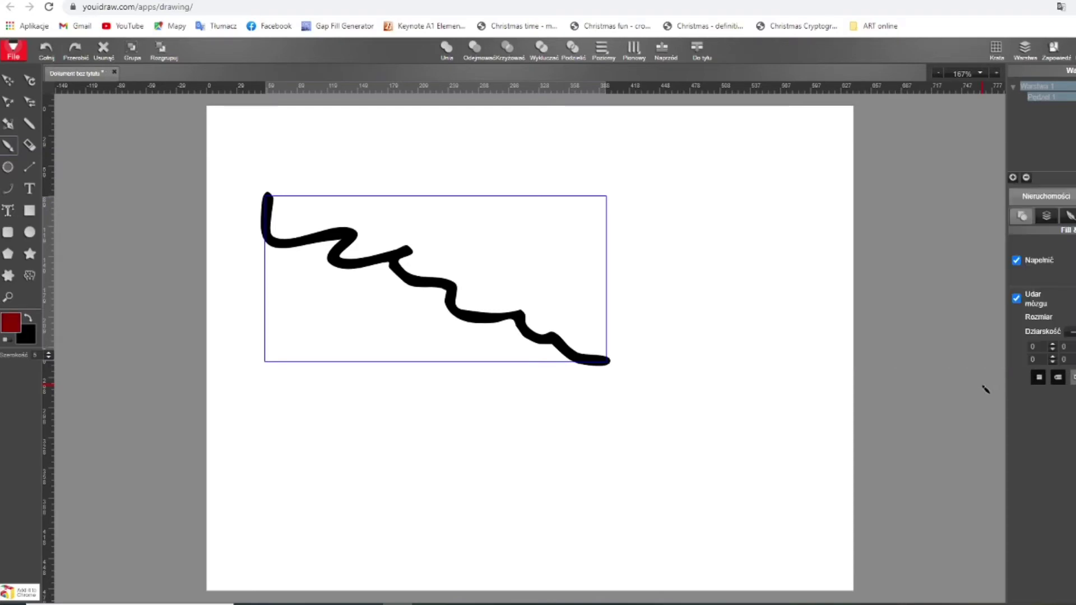
{"action": "left_click_drag", "start_coordinate": [691, 310], "coordinate": [604, 403]}
{"action": "left_click_drag", "start_coordinate": [678, 444], "coordinate": [732, 427]}
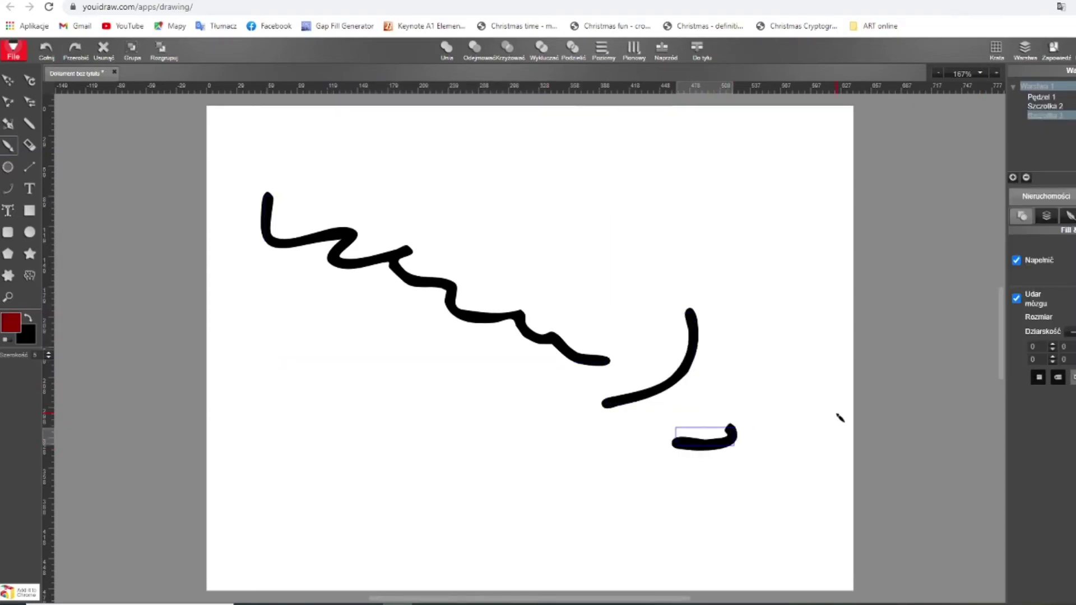
- Set the stroke colour to red #b72a2a and paint a C-shaped curve, a dot, a long arc and a looping scribble
{"action": "left_click", "coordinate": [25, 334]}
{"action": "left_click", "coordinate": [188, 306]}
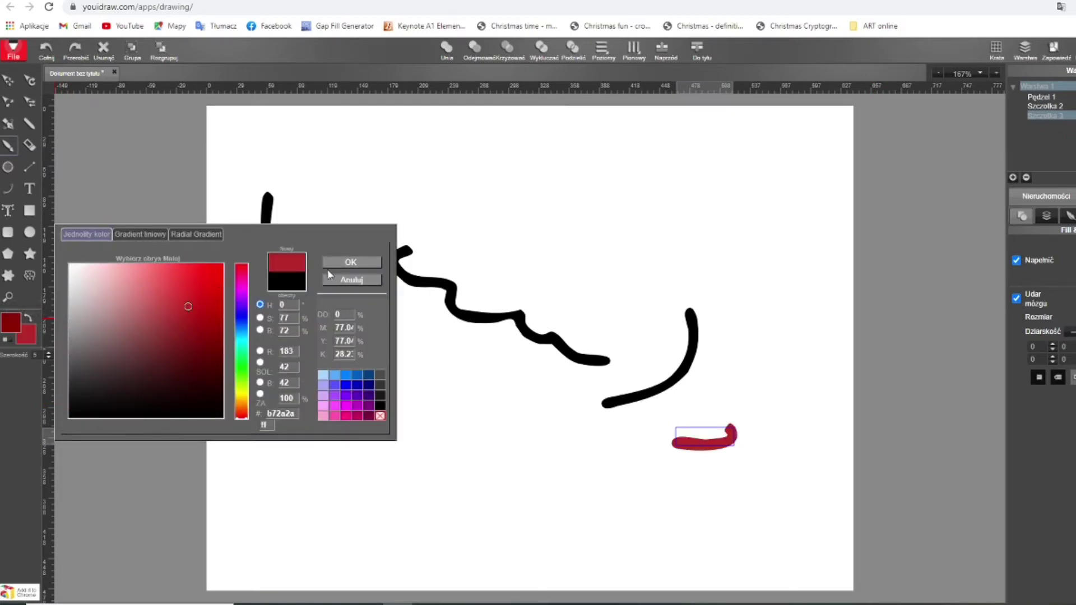
{"action": "left_click", "coordinate": [351, 262]}
{"action": "left_click_drag", "start_coordinate": [527, 210], "coordinate": [547, 289]}
{"action": "left_click", "coordinate": [619, 277]}
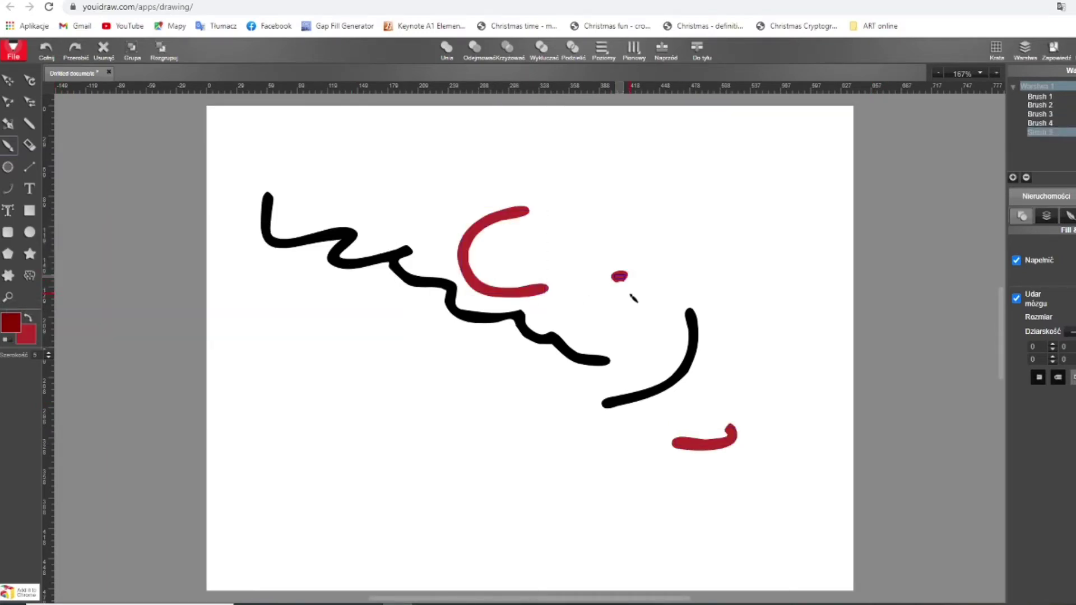
{"action": "left_click_drag", "start_coordinate": [633, 296], "coordinate": [872, 201]}
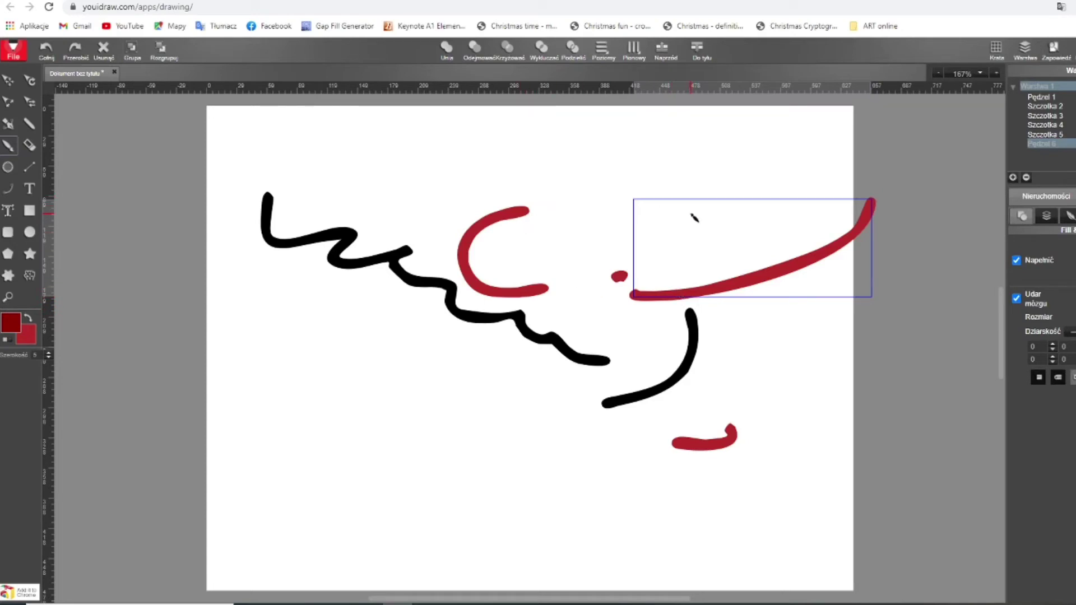
{"action": "mouse_move", "coordinate": [428, 379]}
{"action": "left_mouse_down"}
{"action": "mouse_move", "coordinate": [380, 418]}
{"action": "mouse_move", "coordinate": [412, 401]}
{"action": "mouse_move", "coordinate": [718, 454]}
{"action": "mouse_move", "coordinate": [734, 414]}
{"action": "left_mouse_up"}
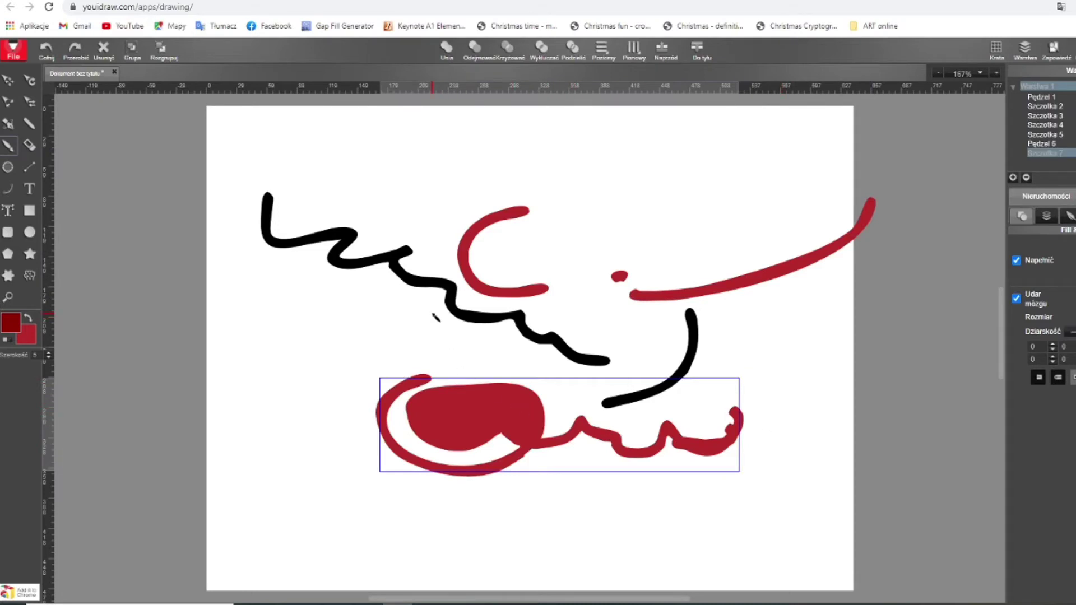
- Draw a small five-armed gear shape near the canvas's top and three five-pointed stars across the drawing
{"action": "left_click", "coordinate": [9, 275]}
{"action": "left_click_drag", "start_coordinate": [330, 144], "coordinate": [404, 211]}
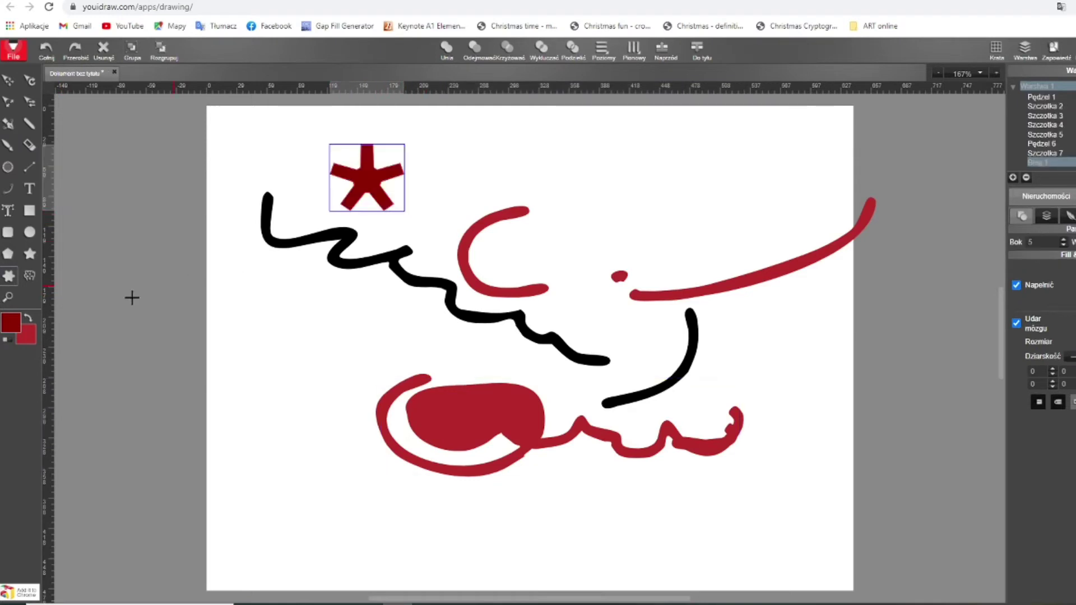
{"action": "left_click", "coordinate": [29, 254]}
{"action": "left_click_drag", "start_coordinate": [215, 281], "coordinate": [363, 428]}
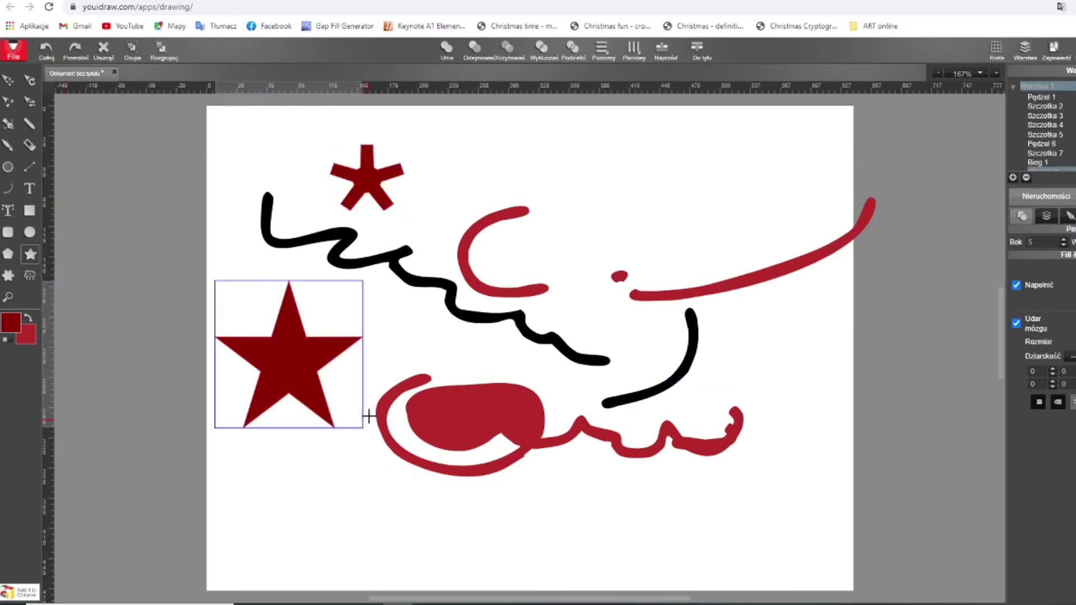
{"action": "left_click_drag", "start_coordinate": [475, 193], "coordinate": [734, 312]}
{"action": "left_click_drag", "start_coordinate": [643, 390], "coordinate": [579, 512]}
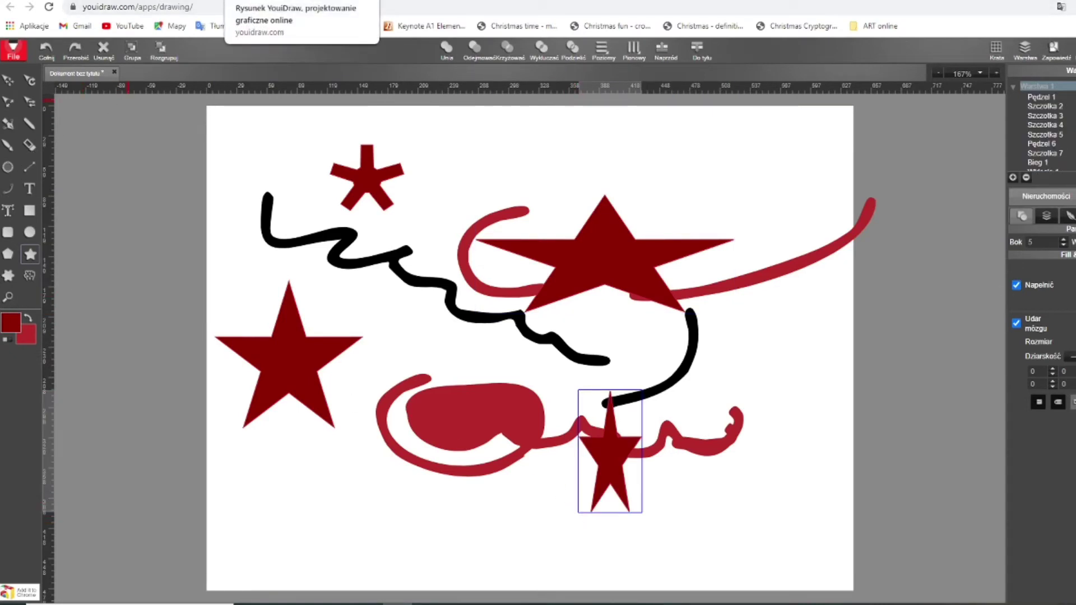
- Close the YouiDraw Drawing page without saving and switch to the Kleki paint page
{"action": "key", "text": "ctrl+w"}
{"action": "left_click", "coordinate": [628, 75]}
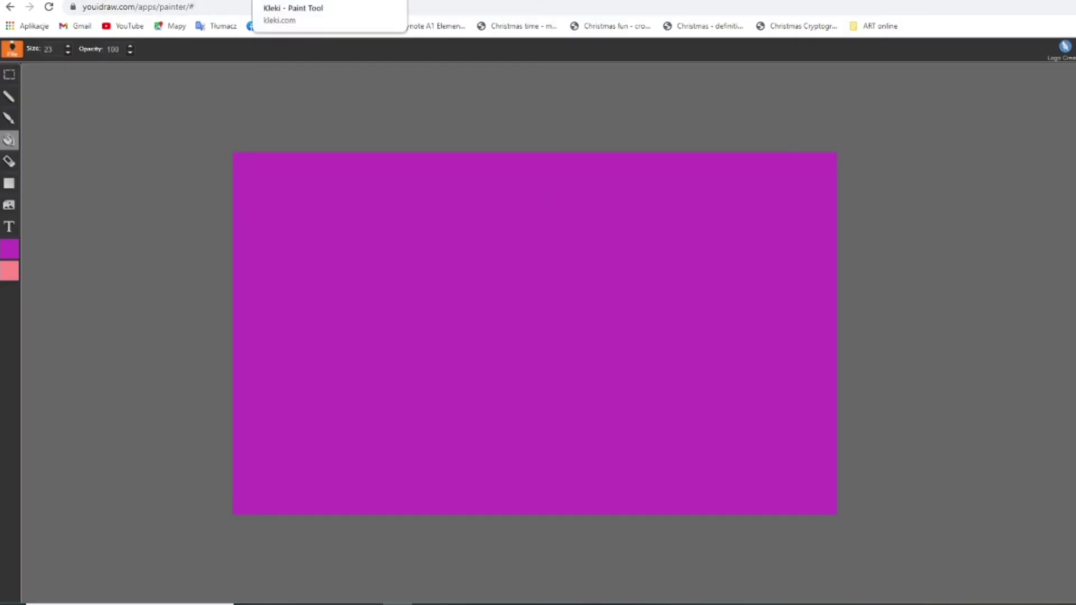
{"action": "left_click", "coordinate": [303, 1]}
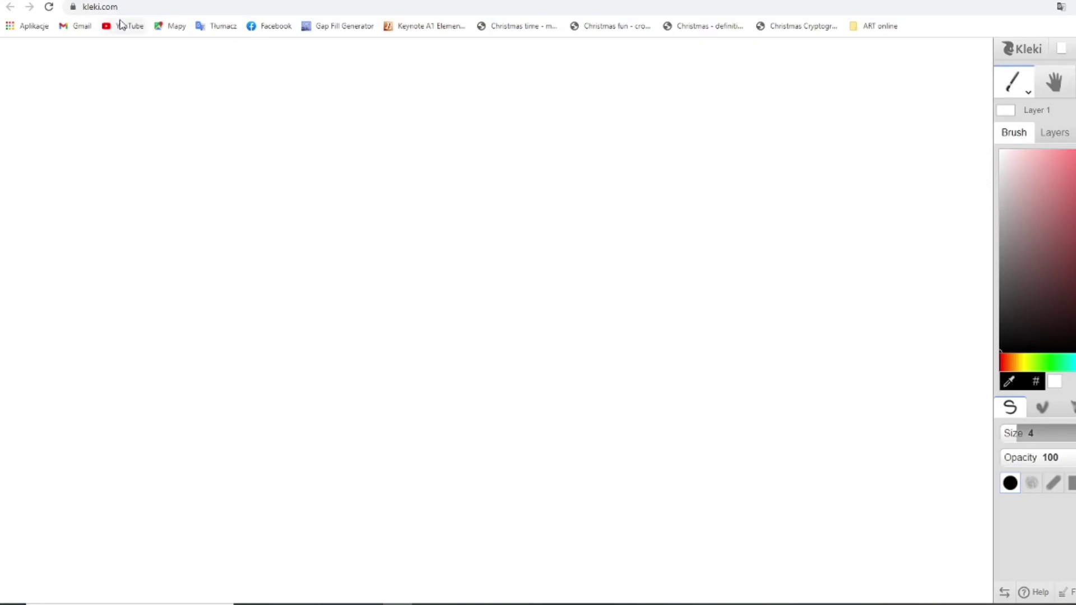
- Draw a large freehand oval ending in looped scribbles and fill the area around the loops with black
{"action": "left_click_drag", "start_coordinate": [848, 271], "coordinate": [632, 391]}
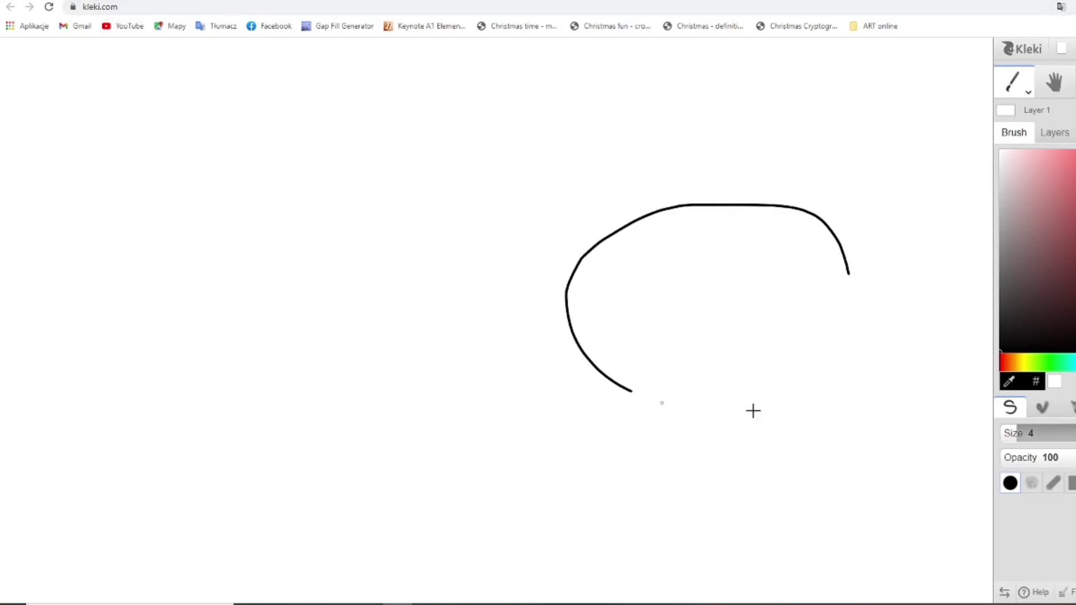
{"action": "mouse_move", "coordinate": [754, 411]}
{"action": "left_mouse_down"}
{"action": "mouse_move", "coordinate": [778, 303]}
{"action": "mouse_move", "coordinate": [750, 303]}
{"action": "mouse_move", "coordinate": [753, 277]}
{"action": "mouse_move", "coordinate": [694, 262]}
{"action": "left_mouse_up"}
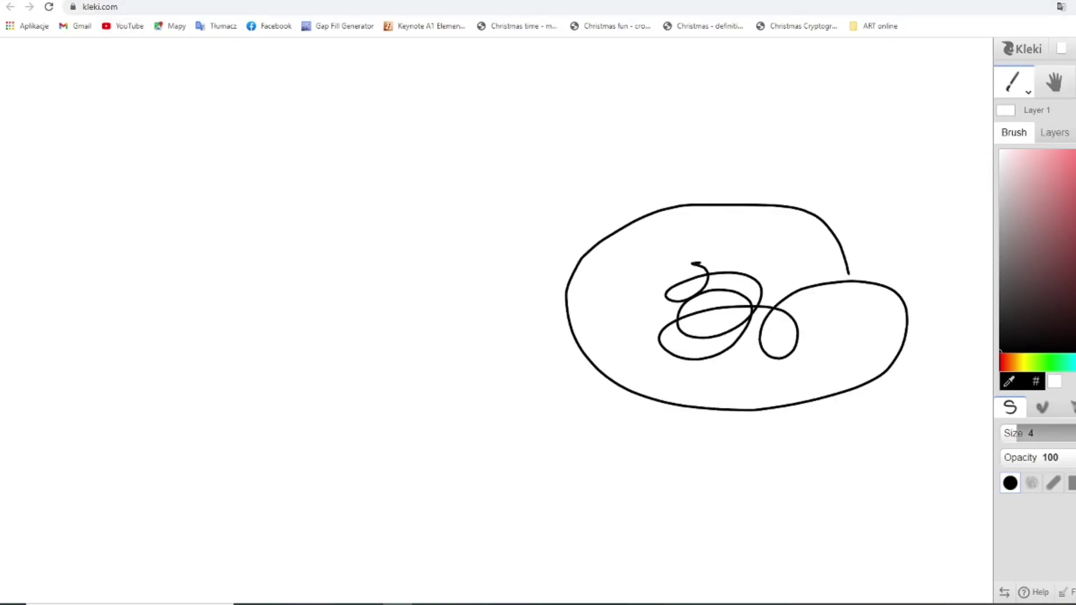
{"action": "left_click", "coordinate": [1029, 93]}
{"action": "left_click", "coordinate": [1015, 113]}
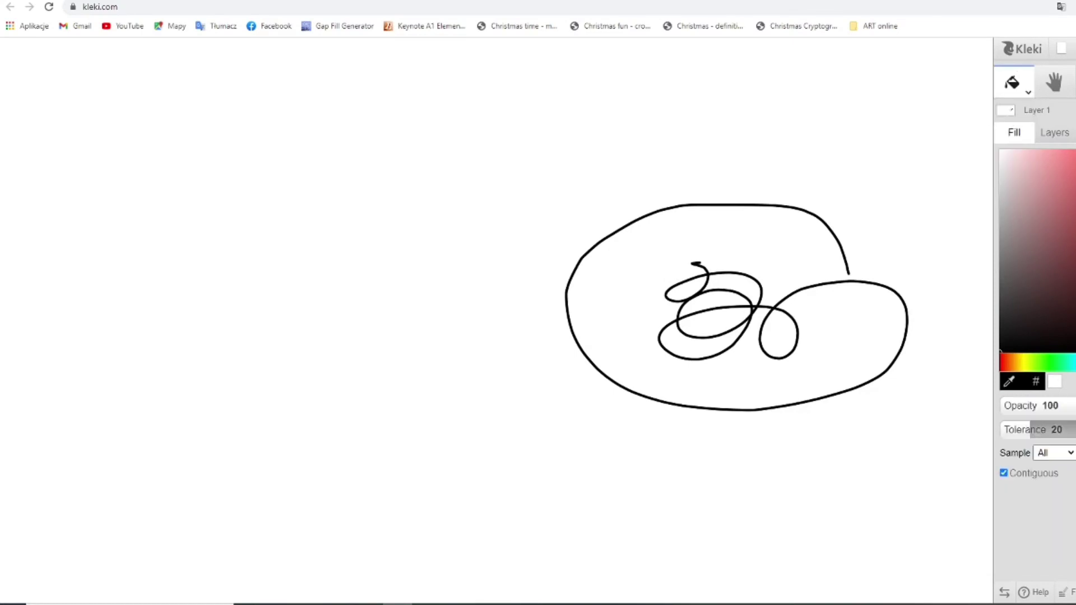
{"action": "left_click", "coordinate": [856, 127]}
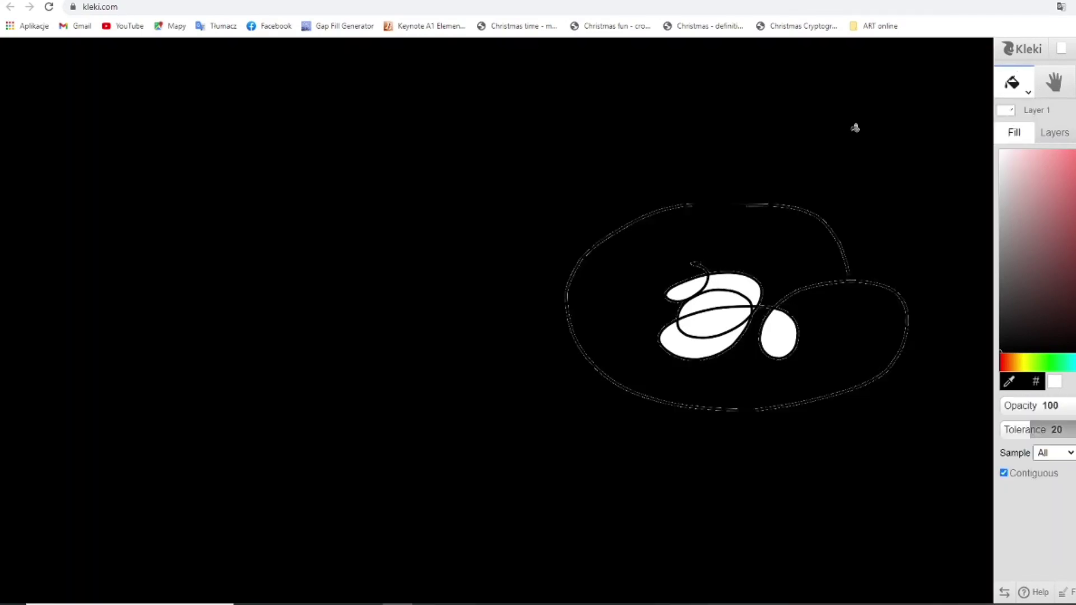
- Paint wide dark red strokes winding over the scribble with the blending brush at size 58 and opacity 60
{"action": "left_click", "coordinate": [1029, 94]}
{"action": "left_click", "coordinate": [1014, 114]}
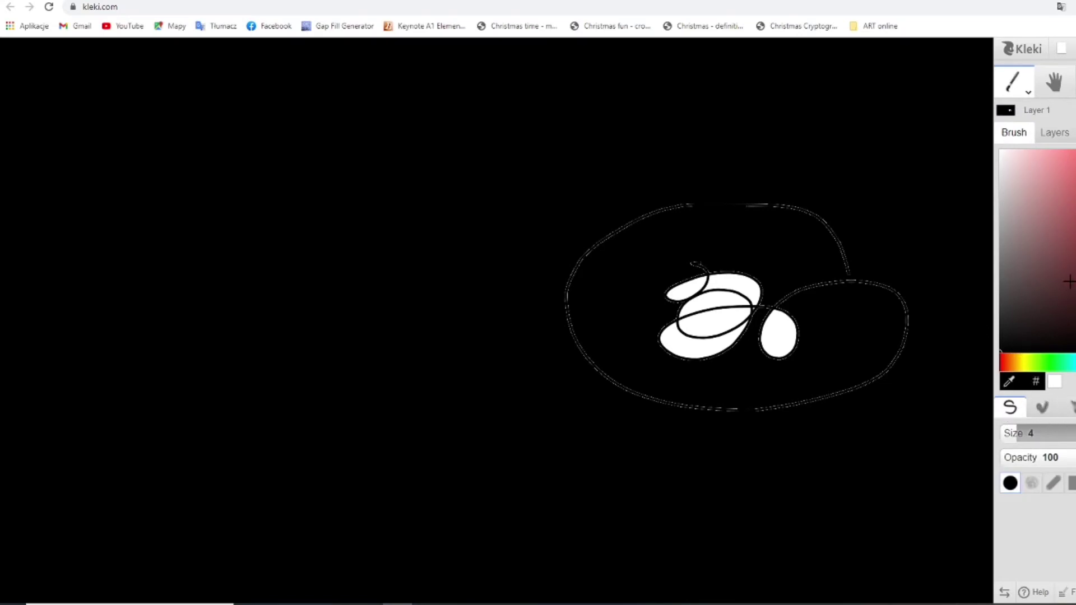
{"action": "left_click", "coordinate": [1043, 407]}
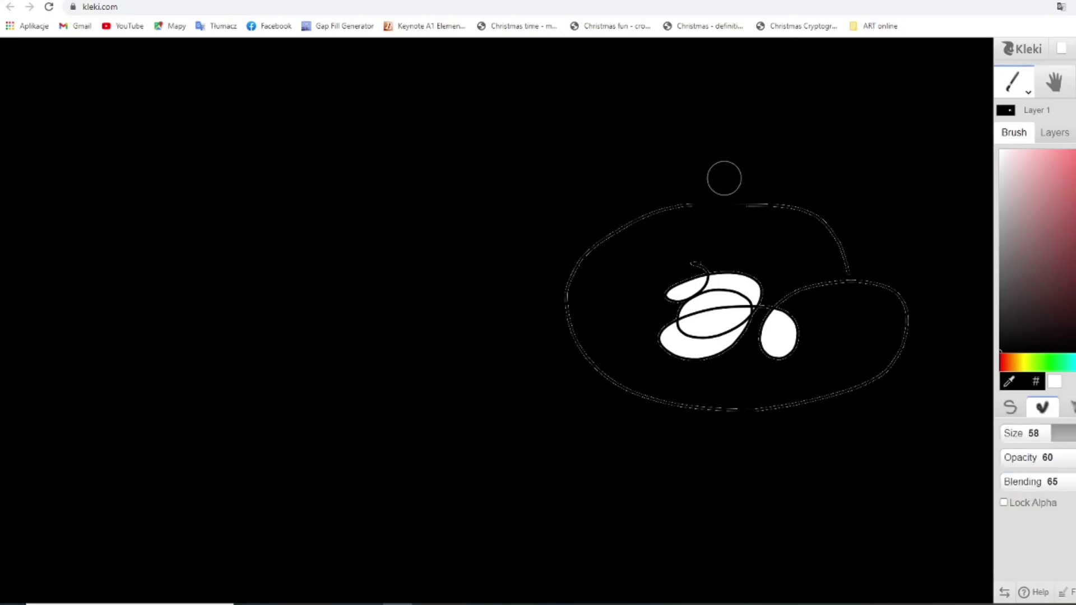
{"action": "left_click", "coordinate": [1074, 266]}
{"action": "left_click_drag", "start_coordinate": [842, 148], "coordinate": [645, 201]}
{"action": "mouse_move", "coordinate": [620, 160]}
{"action": "left_mouse_down"}
{"action": "mouse_move", "coordinate": [595, 162]}
{"action": "mouse_move", "coordinate": [499, 276]}
{"action": "left_mouse_up"}
{"action": "mouse_move", "coordinate": [501, 258]}
{"action": "left_mouse_down"}
{"action": "mouse_move", "coordinate": [707, 155]}
{"action": "mouse_move", "coordinate": [673, 264]}
{"action": "mouse_move", "coordinate": [723, 322]}
{"action": "mouse_move", "coordinate": [529, 475]}
{"action": "mouse_move", "coordinate": [794, 513]}
{"action": "mouse_move", "coordinate": [707, 545]}
{"action": "left_mouse_up"}
- Choose the sketchy brush with opacity 64 and translate the Kleki page into Polish
{"action": "left_click", "coordinate": [1069, 407]}
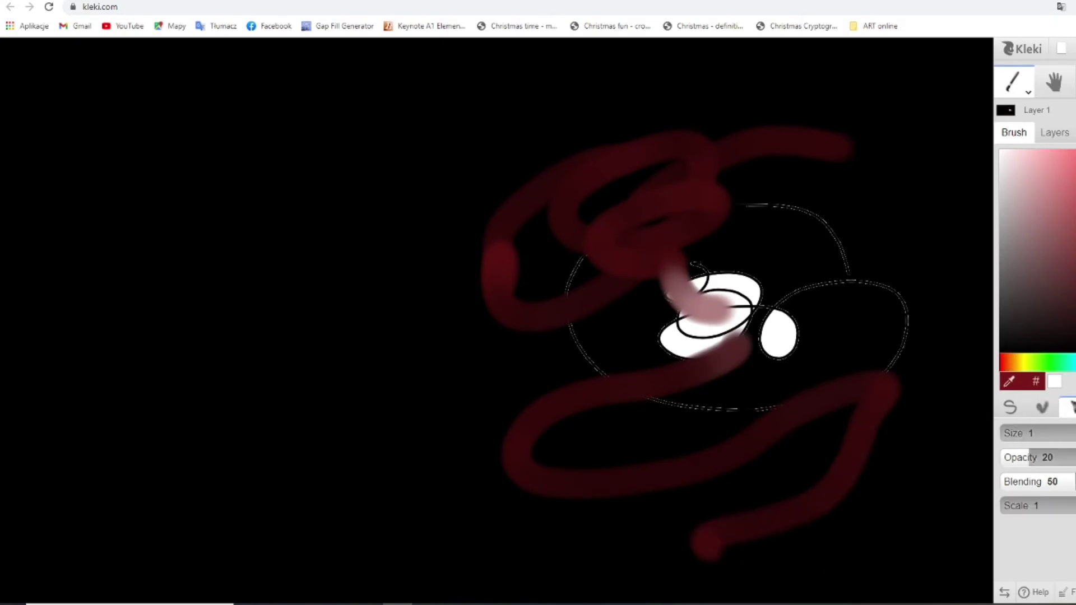
{"action": "left_click_drag", "start_coordinate": [1062, 451], "coordinate": [1073, 451]}
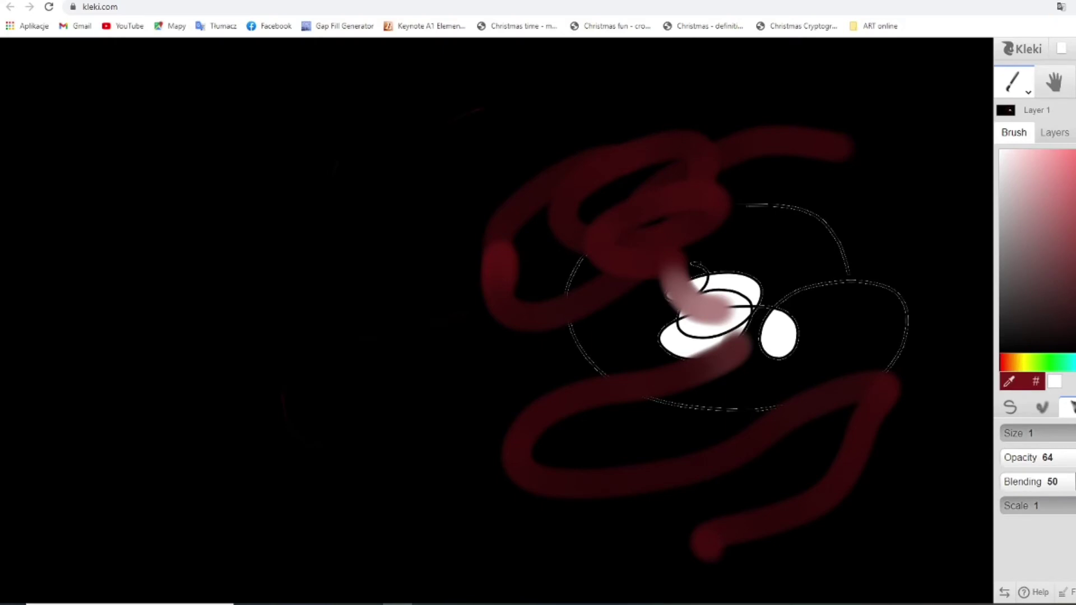
{"action": "left_click", "coordinate": [1061, 7]}
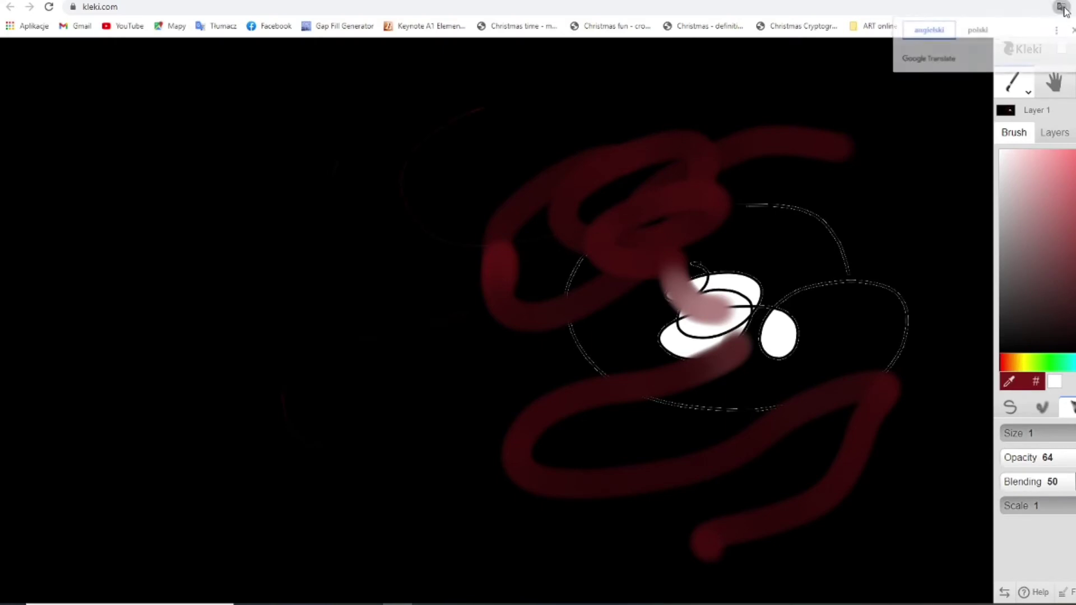
{"action": "left_click", "coordinate": [987, 31]}
{"action": "left_click", "coordinate": [1074, 32]}
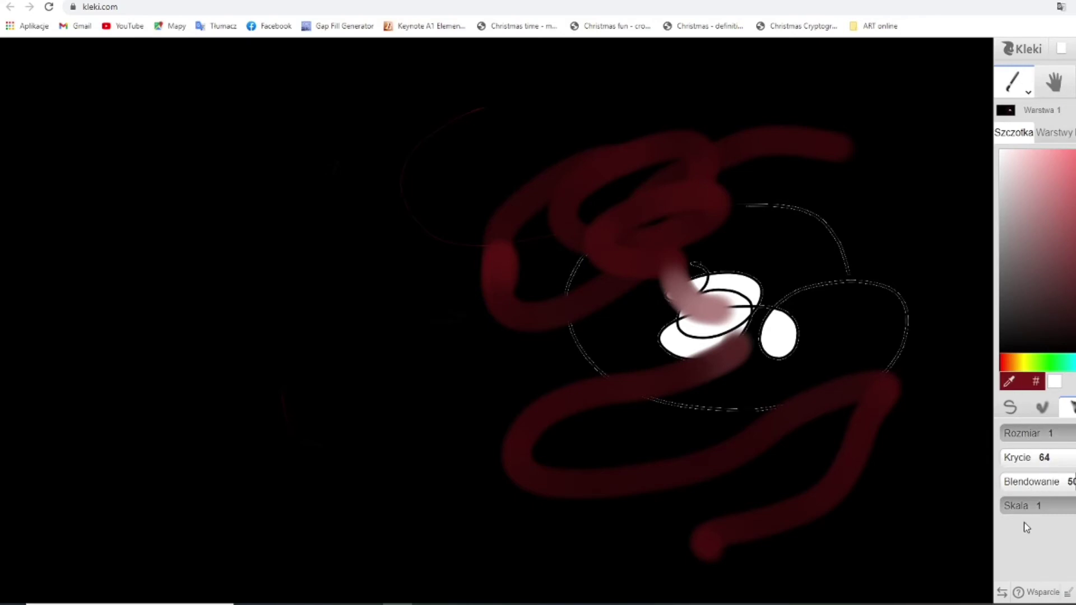
- Set the sketchy brush size to 5.2 and sketch thin red loops across the whole canvas
{"action": "left_click_drag", "start_coordinate": [1023, 433], "coordinate": [1035, 433]}
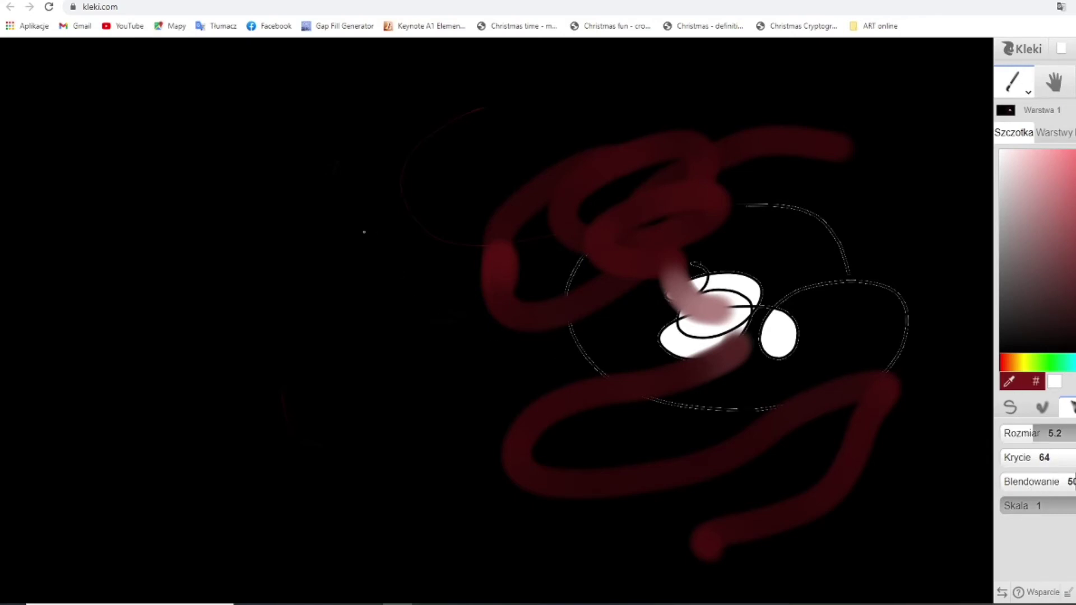
{"action": "mouse_move", "coordinate": [364, 232]}
{"action": "left_mouse_down"}
{"action": "mouse_move", "coordinate": [516, 477]}
{"action": "mouse_move", "coordinate": [725, 467]}
{"action": "mouse_move", "coordinate": [266, 464]}
{"action": "mouse_move", "coordinate": [374, 201]}
{"action": "mouse_move", "coordinate": [82, 230]}
{"action": "mouse_move", "coordinate": [392, 370]}
{"action": "mouse_move", "coordinate": [677, 153]}
{"action": "left_mouse_up"}
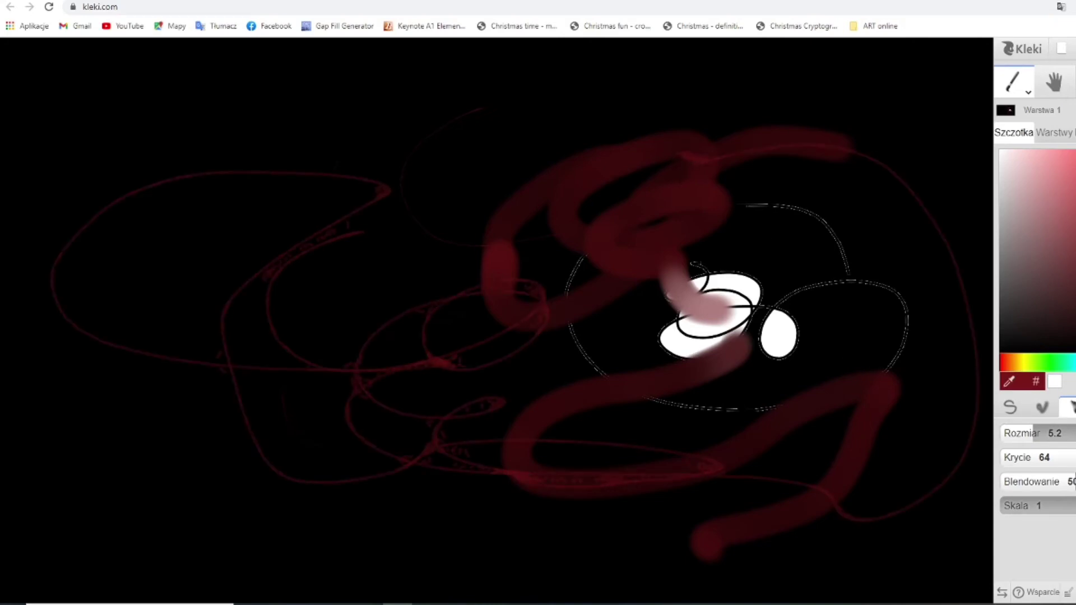
- Look through Kleki's layer, image editing and file options
{"action": "left_click", "coordinate": [1055, 133]}
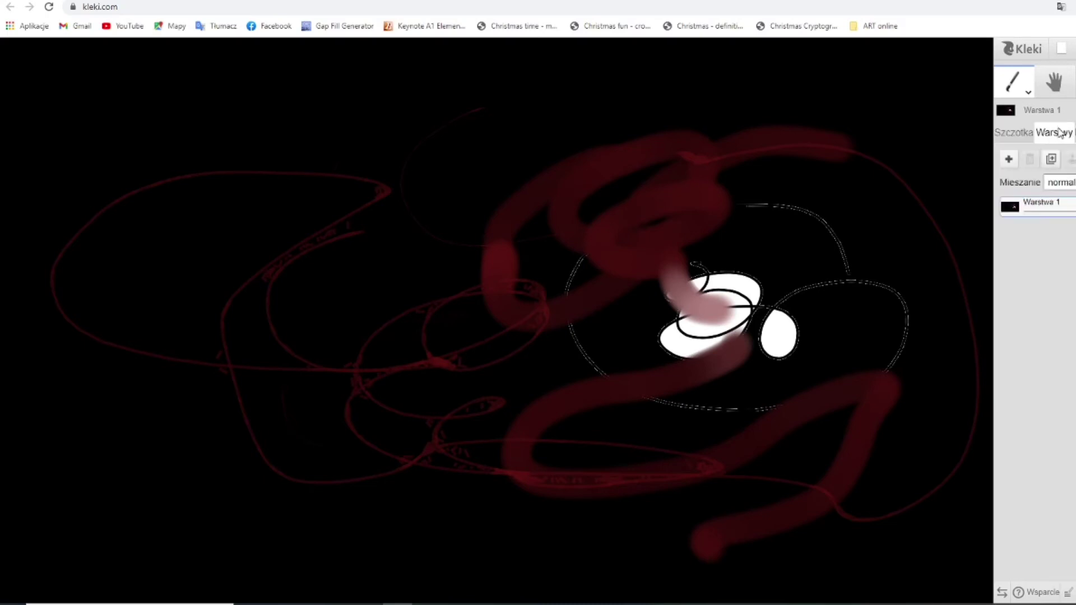
{"action": "left_click", "coordinate": [1075, 133]}
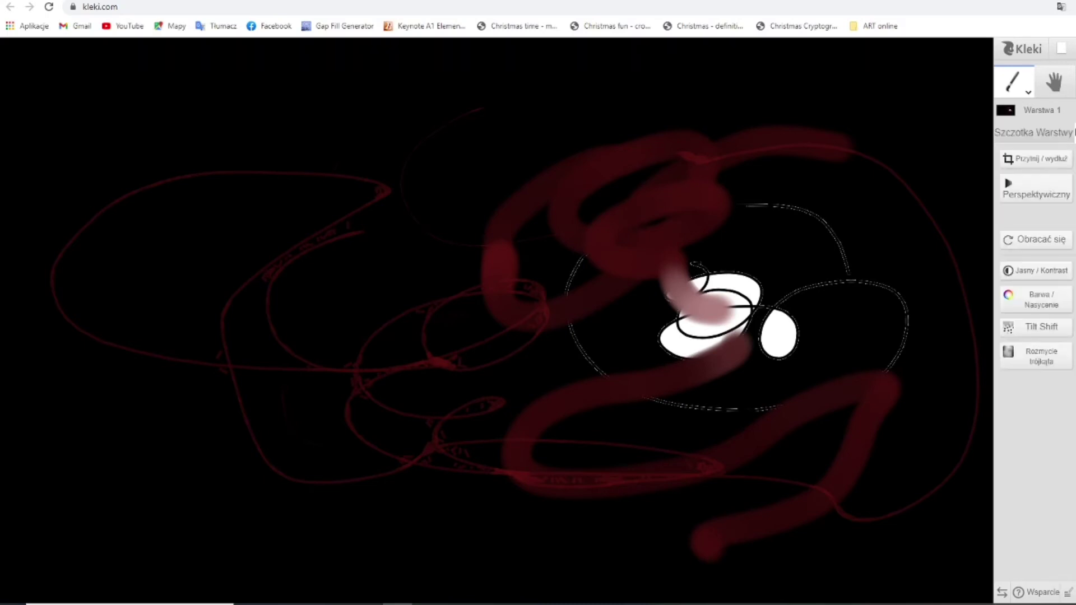
{"action": "left_click", "coordinate": [1074, 132]}
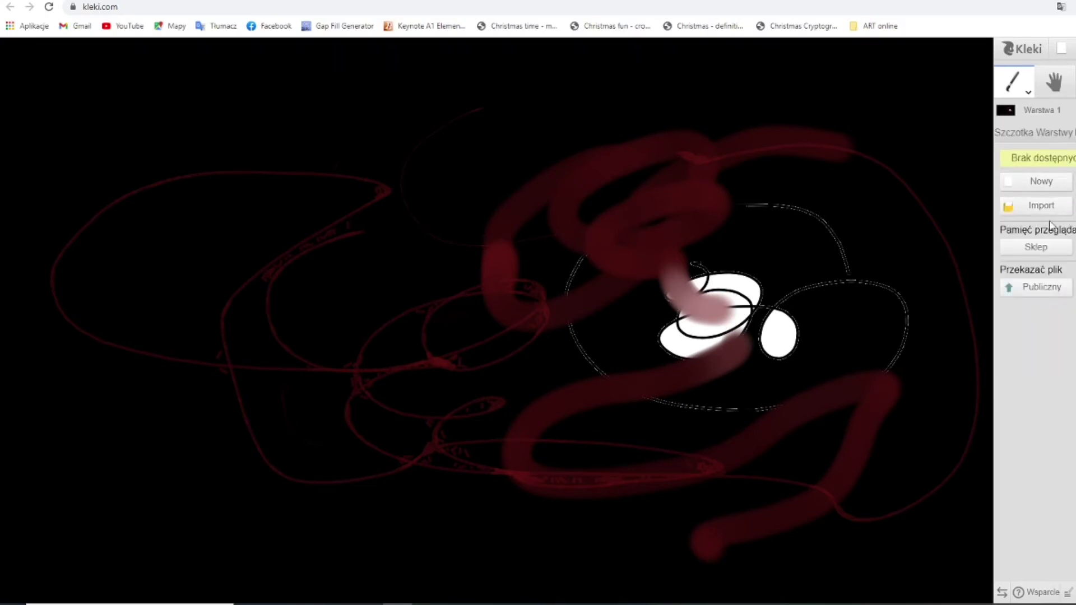
{"action": "mouse_move", "coordinate": [844, 235]}
{"action": "left_mouse_down"}
{"action": "mouse_move", "coordinate": [525, 241]}
{"action": "mouse_move", "coordinate": [631, 283]}
{"action": "mouse_move", "coordinate": [604, 369]}
{"action": "mouse_move", "coordinate": [608, 480]}
{"action": "left_mouse_up"}
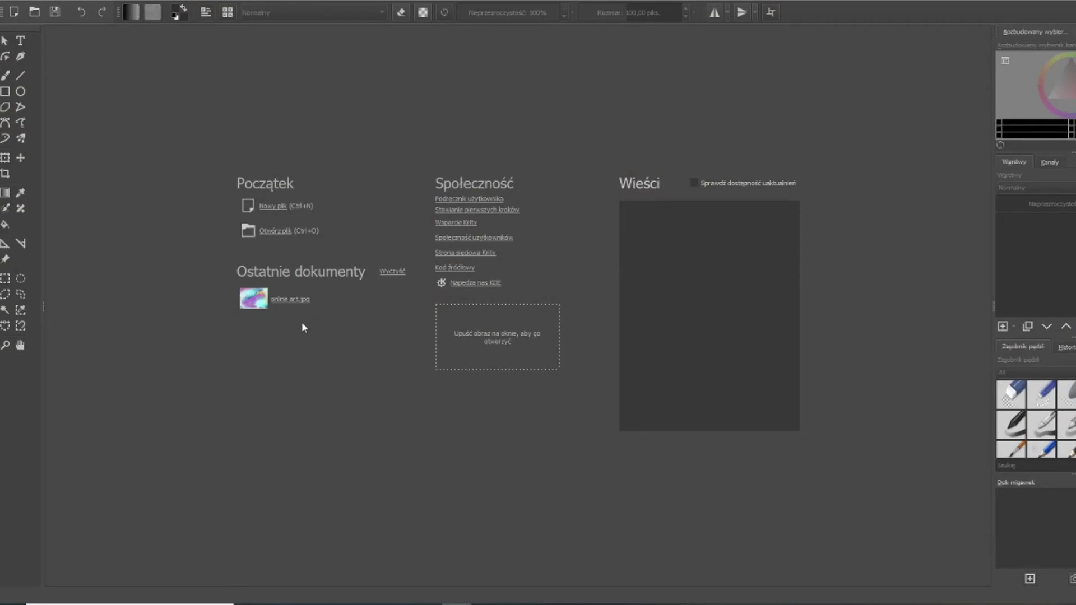
- Switch to Krita, open the recent image online art.jpg and create a new blank 1600 × 1200 px document at 100 ppi
{"action": "left_click", "coordinate": [255, 308]}
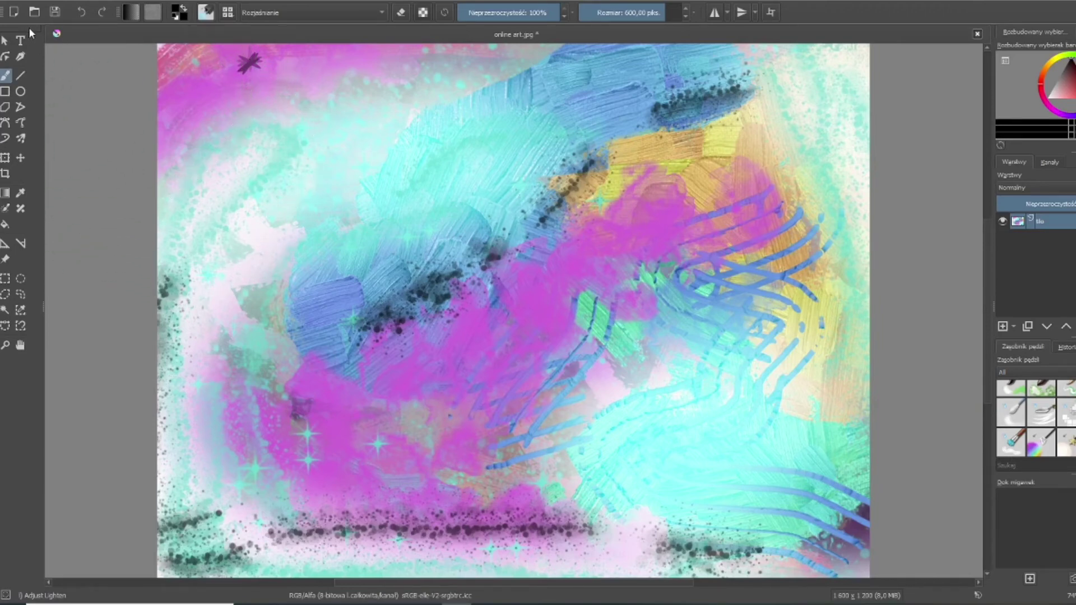
{"action": "left_click", "coordinate": [15, 14]}
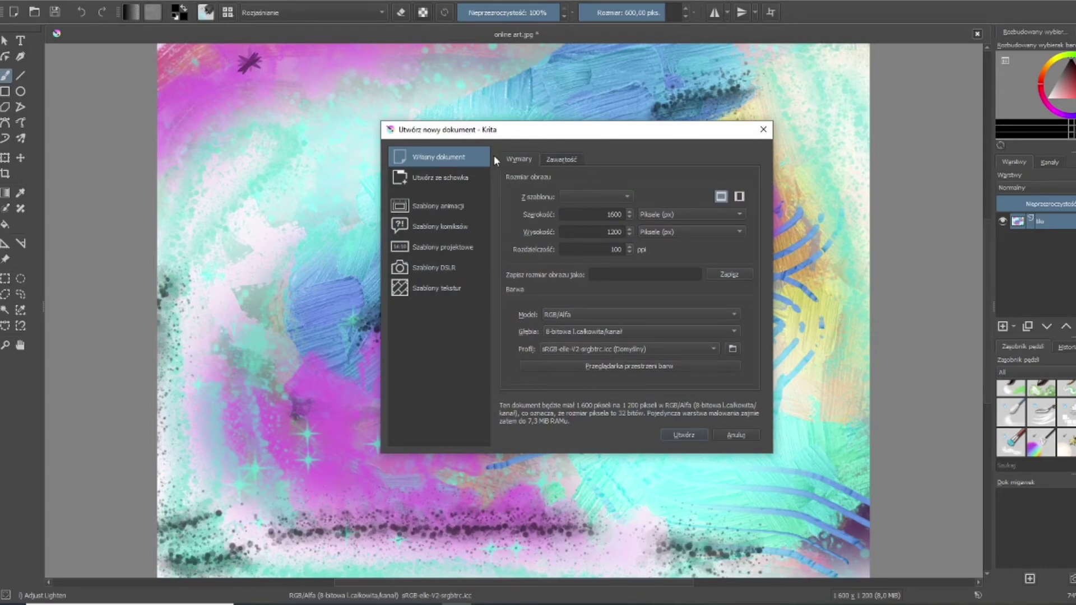
{"action": "left_click", "coordinate": [691, 435]}
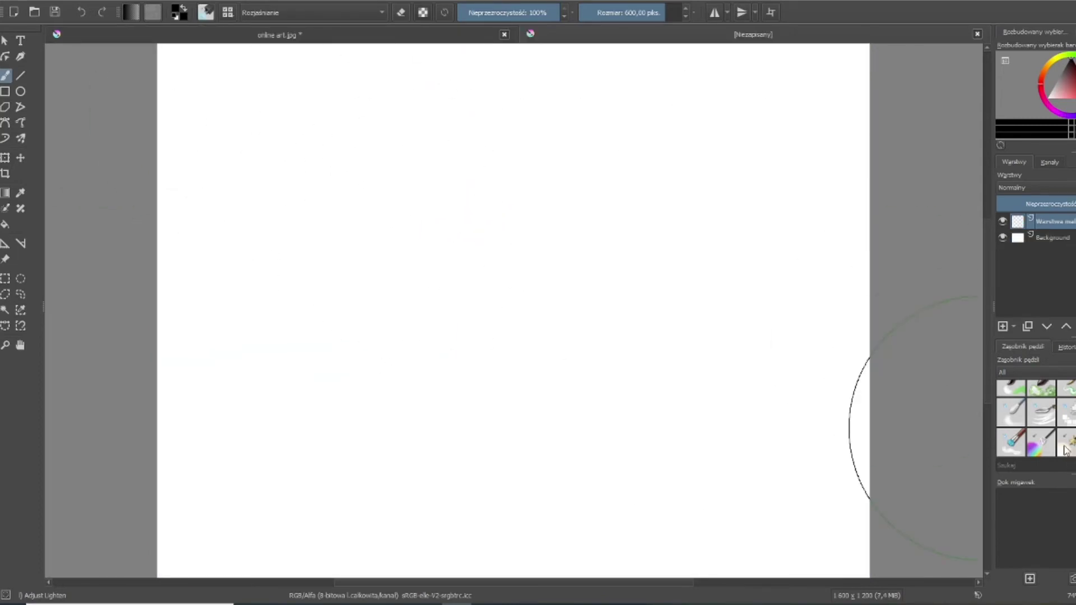
{"action": "scroll", "coordinate": [1065, 443], "scroll_direction": "up", "scroll_amount": 10}
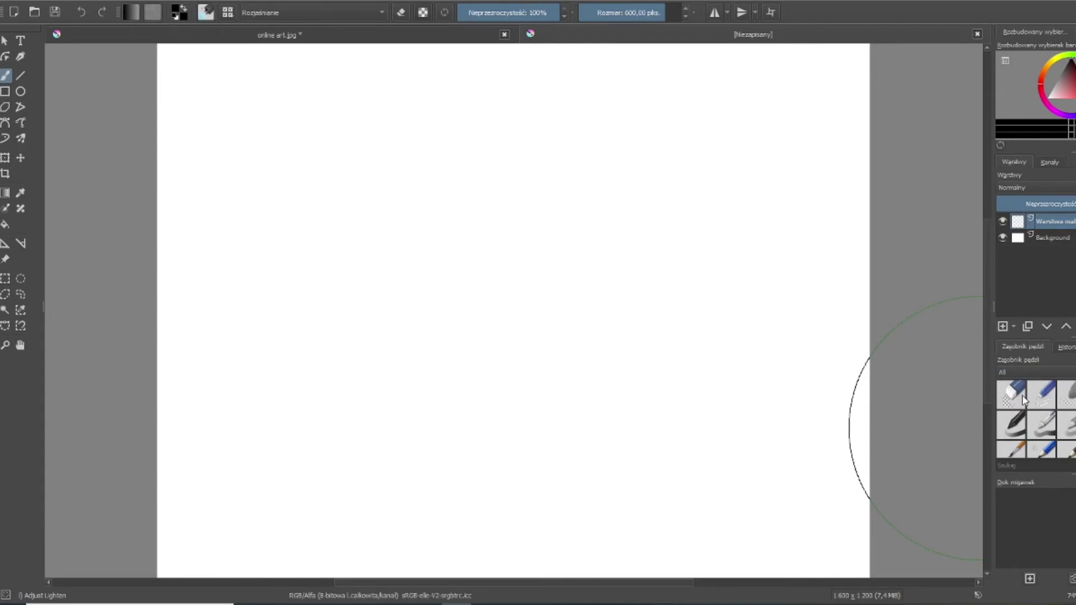
- Test several brush presets in black with two thick curves, a faint thin stroke and a winding line in Basic-6 Details at 7.50 px
{"action": "left_click", "coordinate": [1069, 426]}
{"action": "mouse_move", "coordinate": [583, 161]}
{"action": "left_mouse_down"}
{"action": "mouse_move", "coordinate": [555, 267]}
{"action": "mouse_move", "coordinate": [616, 264]}
{"action": "left_mouse_up"}
{"action": "mouse_move", "coordinate": [646, 298]}
{"action": "left_mouse_down"}
{"action": "mouse_move", "coordinate": [674, 406]}
{"action": "mouse_move", "coordinate": [698, 423]}
{"action": "left_mouse_up"}
{"action": "left_click", "coordinate": [1042, 448]}
{"action": "mouse_move", "coordinate": [726, 239]}
{"action": "left_mouse_down"}
{"action": "mouse_move", "coordinate": [684, 239]}
{"action": "mouse_move", "coordinate": [648, 344]}
{"action": "left_mouse_up"}
{"action": "left_click", "coordinate": [1011, 442]}
{"action": "mouse_move", "coordinate": [797, 166]}
{"action": "left_mouse_down"}
{"action": "mouse_move", "coordinate": [661, 207]}
{"action": "mouse_move", "coordinate": [673, 443]}
{"action": "mouse_move", "coordinate": [698, 436]}
{"action": "left_mouse_up"}
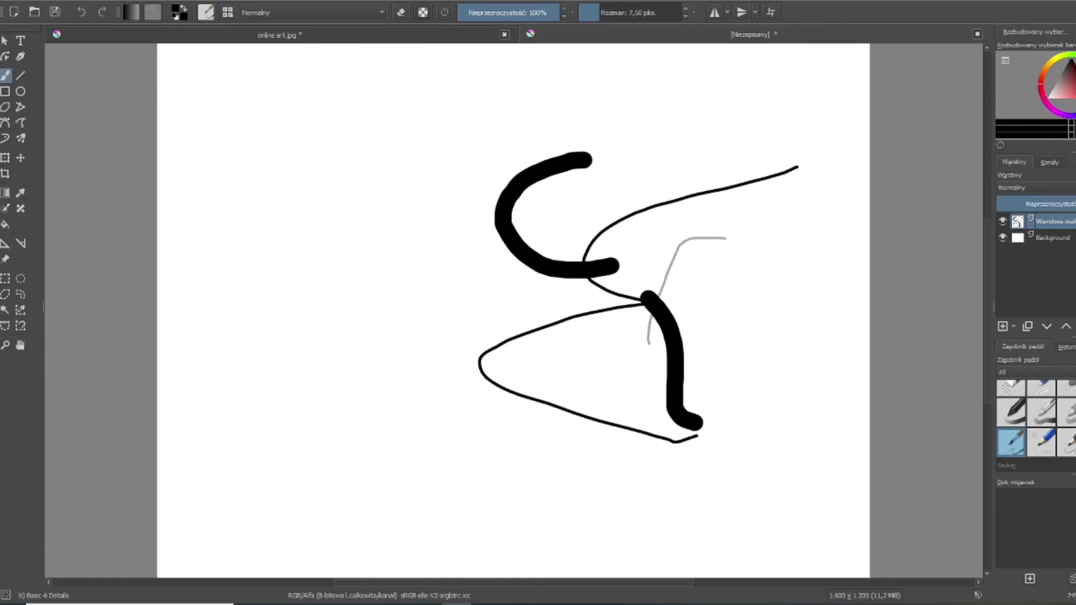
- Draw a wavy vertical line with Pencil-3 Large 4B and a thick looping stroke with Basic-4 Flow Opacity at 40 px
{"action": "left_click", "coordinate": [1075, 443]}
{"action": "mouse_move", "coordinate": [835, 244]}
{"action": "left_mouse_down"}
{"action": "mouse_move", "coordinate": [733, 370]}
{"action": "mouse_move", "coordinate": [842, 502]}
{"action": "left_mouse_up"}
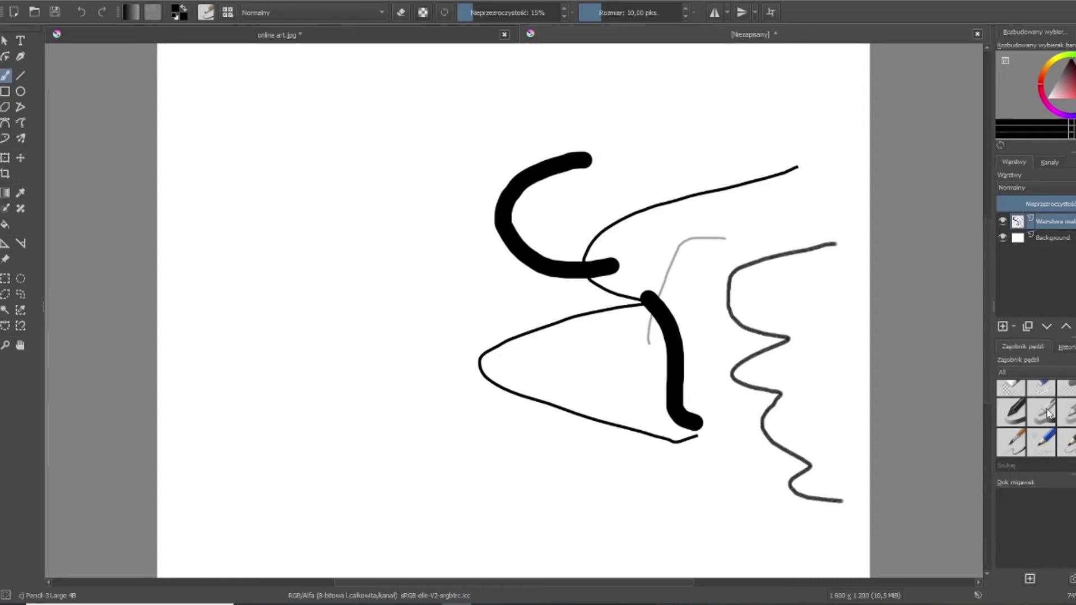
{"action": "left_click", "coordinate": [1071, 414]}
{"action": "mouse_move", "coordinate": [627, 334]}
{"action": "left_mouse_down"}
{"action": "mouse_move", "coordinate": [298, 392]}
{"action": "mouse_move", "coordinate": [327, 337]}
{"action": "mouse_move", "coordinate": [491, 499]}
{"action": "mouse_move", "coordinate": [619, 570]}
{"action": "left_mouse_up"}
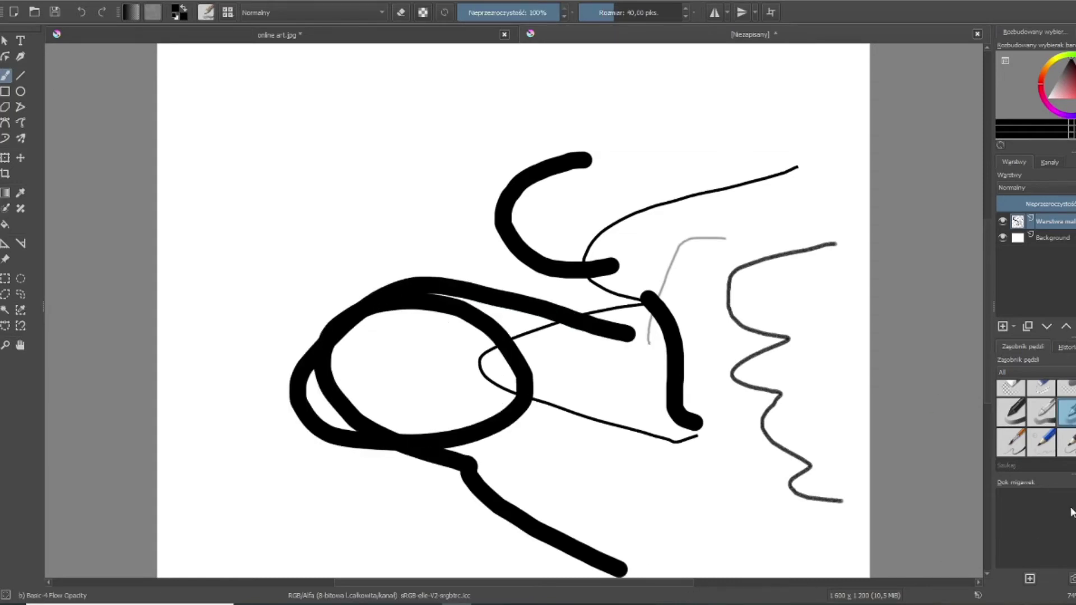
- Draw a small thin loop near the canvas's lower right and sweep large textured loops across it with Ink-8 Sumi-e at 60 px
{"action": "scroll", "coordinate": [1073, 437], "scroll_direction": "down", "scroll_amount": 3}
{"action": "left_click", "coordinate": [1021, 449]}
{"action": "mouse_move", "coordinate": [758, 474]}
{"action": "left_mouse_down"}
{"action": "mouse_move", "coordinate": [754, 533]}
{"action": "mouse_move", "coordinate": [784, 524]}
{"action": "left_mouse_up"}
{"action": "left_click", "coordinate": [1067, 425]}
{"action": "mouse_move", "coordinate": [688, 64]}
{"action": "left_mouse_down"}
{"action": "mouse_move", "coordinate": [554, 154]}
{"action": "mouse_move", "coordinate": [744, 180]}
{"action": "mouse_move", "coordinate": [298, 143]}
{"action": "mouse_move", "coordinate": [518, 252]}
{"action": "mouse_move", "coordinate": [387, 335]}
{"action": "mouse_move", "coordinate": [160, 301]}
{"action": "mouse_move", "coordinate": [204, 466]}
{"action": "mouse_move", "coordinate": [316, 499]}
{"action": "left_mouse_up"}
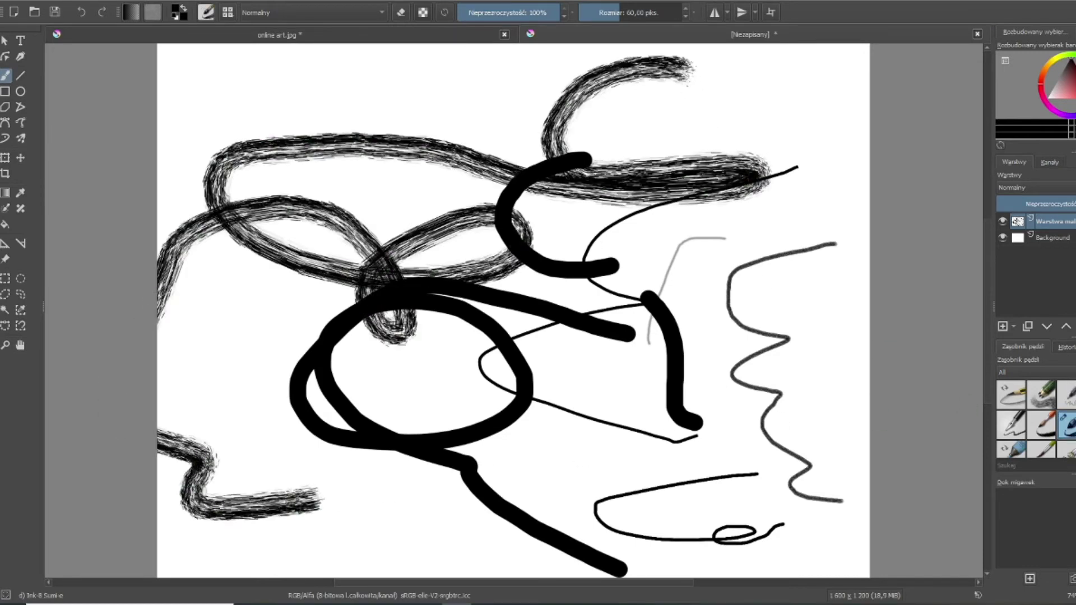
- Add a thin black zigzag, looping strokes with Marker Details at 20 px and a bold angular stroke with Marker Dry at 35 px
{"action": "key", "text": "slash"}
{"action": "mouse_move", "coordinate": [783, 100]}
{"action": "left_mouse_down"}
{"action": "mouse_move", "coordinate": [774, 177]}
{"action": "mouse_move", "coordinate": [867, 307]}
{"action": "left_mouse_up"}
{"action": "left_click", "coordinate": [1073, 424]}
{"action": "mouse_move", "coordinate": [716, 405]}
{"action": "left_mouse_down"}
{"action": "mouse_move", "coordinate": [623, 409]}
{"action": "mouse_move", "coordinate": [598, 475]}
{"action": "mouse_move", "coordinate": [431, 502]}
{"action": "mouse_move", "coordinate": [376, 557]}
{"action": "left_mouse_up"}
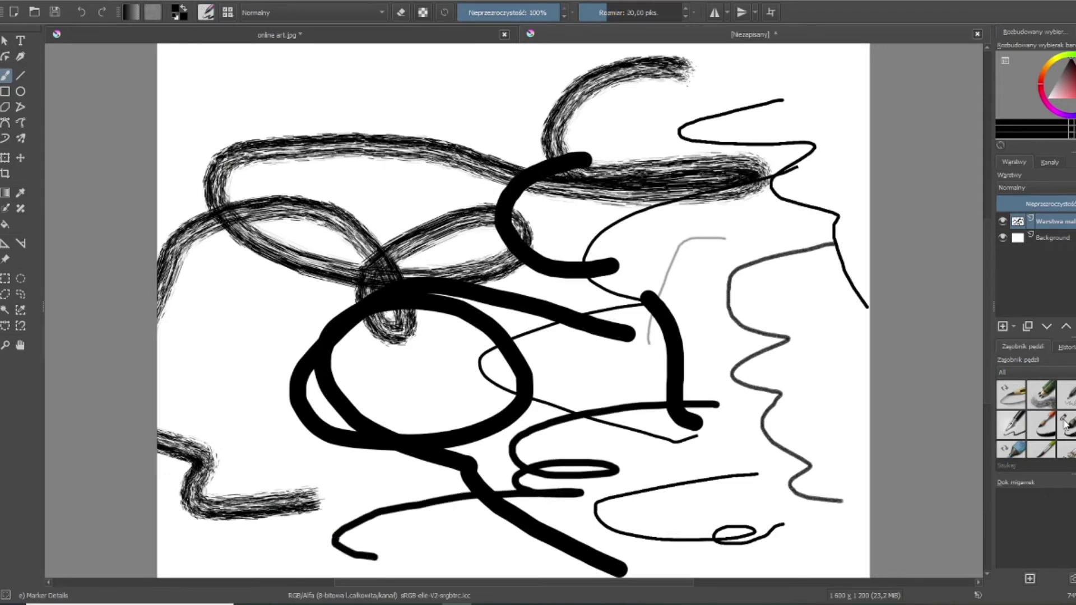
{"action": "left_click", "coordinate": [1012, 447]}
{"action": "mouse_move", "coordinate": [760, 291]}
{"action": "left_mouse_down"}
{"action": "mouse_move", "coordinate": [782, 339]}
{"action": "mouse_move", "coordinate": [557, 448]}
{"action": "mouse_move", "coordinate": [817, 483]}
{"action": "mouse_move", "coordinate": [823, 106]}
{"action": "mouse_move", "coordinate": [740, 104]}
{"action": "left_mouse_up"}
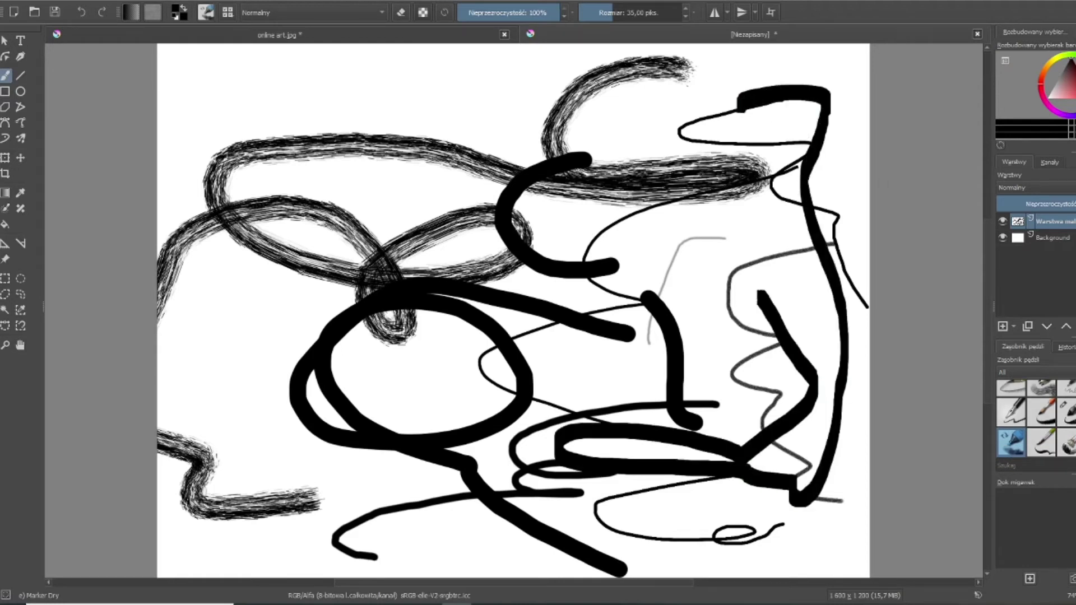
- Change the paint colour to blue, then add a jagged Marker Dry stroke and a long winding bristle-brush stroke across the canvas
{"action": "left_click", "coordinate": [1072, 87]}
{"action": "left_click_drag", "start_coordinate": [1073, 87], "coordinate": [1075, 94]}
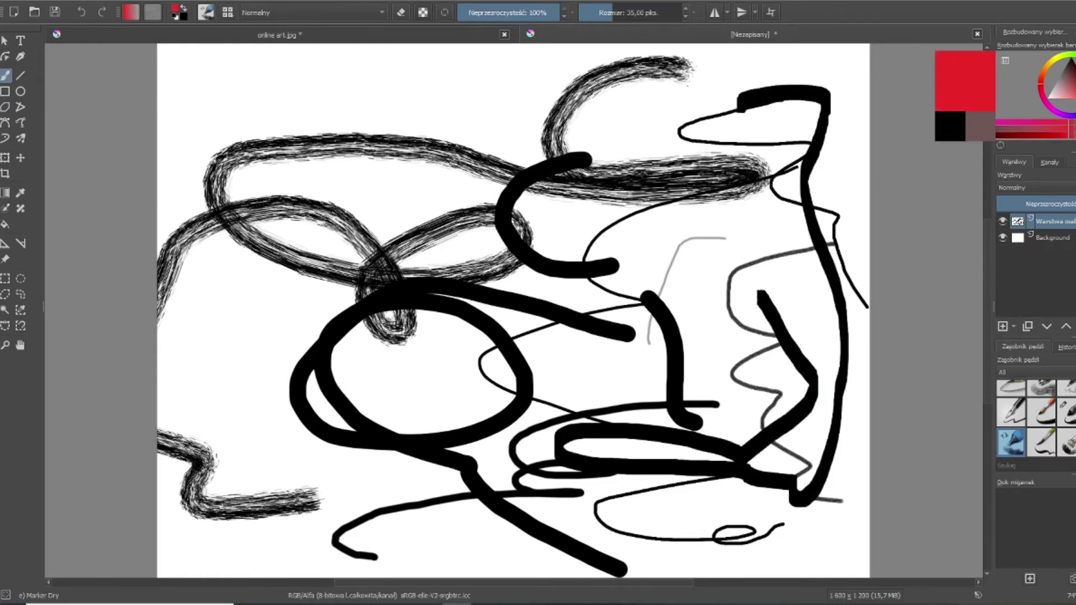
{"action": "left_click", "coordinate": [1075, 108]}
{"action": "mouse_move", "coordinate": [832, 82]}
{"action": "left_mouse_down"}
{"action": "mouse_move", "coordinate": [643, 119]}
{"action": "mouse_move", "coordinate": [625, 197]}
{"action": "left_mouse_up"}
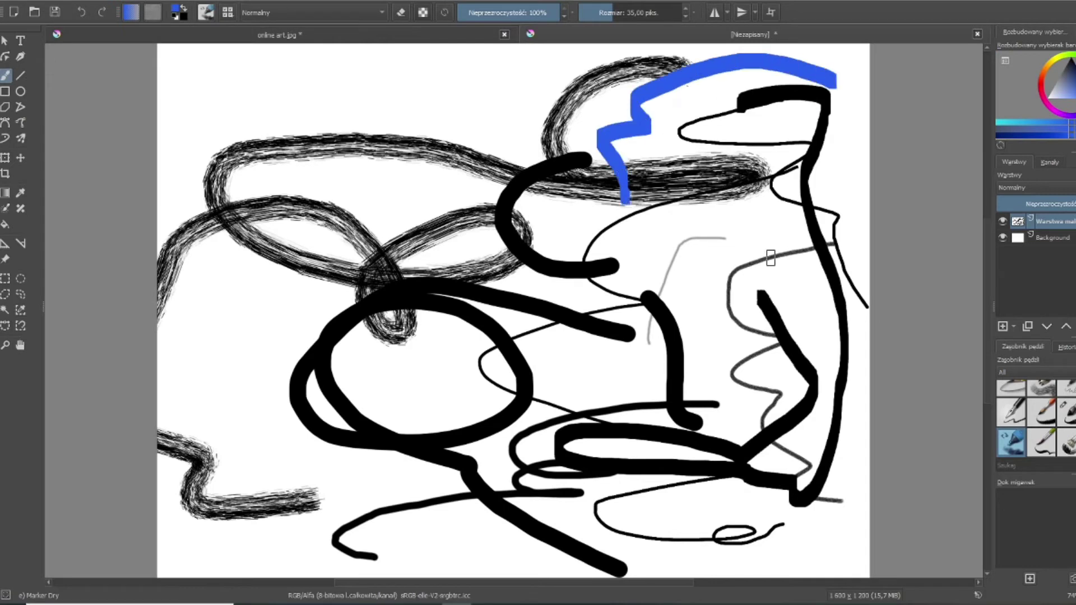
{"action": "left_click", "coordinate": [1068, 443]}
{"action": "mouse_move", "coordinate": [326, 96]}
{"action": "left_mouse_down"}
{"action": "mouse_move", "coordinate": [370, 86]}
{"action": "mouse_move", "coordinate": [501, 97]}
{"action": "mouse_move", "coordinate": [337, 139]}
{"action": "mouse_move", "coordinate": [389, 204]}
{"action": "mouse_move", "coordinate": [746, 246]}
{"action": "mouse_move", "coordinate": [534, 246]}
{"action": "mouse_move", "coordinate": [335, 318]}
{"action": "mouse_move", "coordinate": [675, 319]}
{"action": "mouse_move", "coordinate": [526, 389]}
{"action": "mouse_move", "coordinate": [636, 423]}
{"action": "mouse_move", "coordinate": [739, 524]}
{"action": "mouse_move", "coordinate": [766, 527]}
{"action": "left_mouse_up"}
- Paint broad bright green strokes on both sides of the canvas with Bristles-3 Large Smooth at 110 px
{"action": "left_click", "coordinate": [1075, 443]}
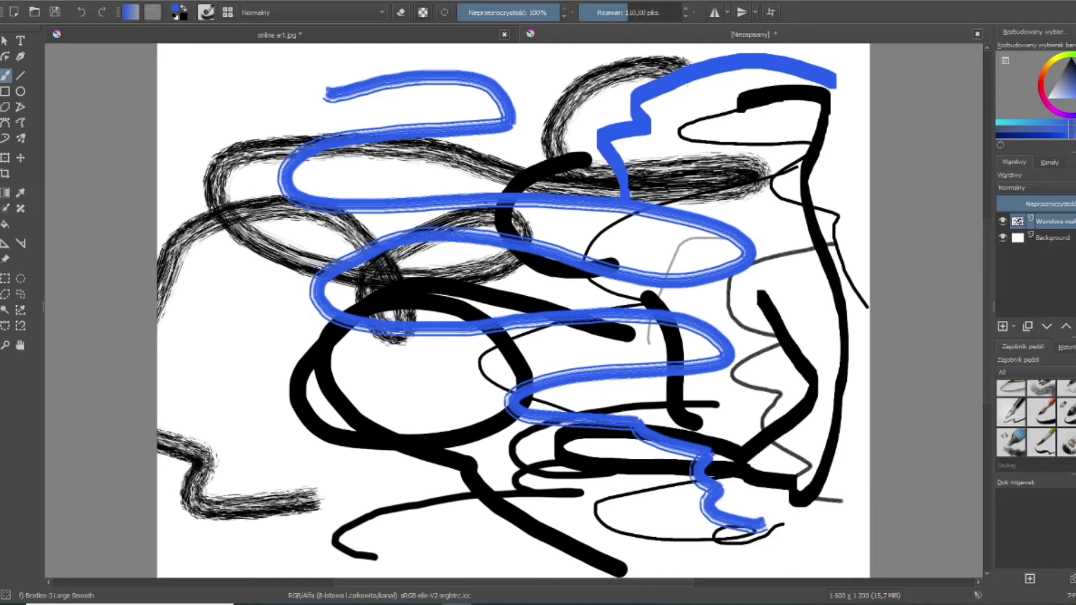
{"action": "left_click", "coordinate": [1075, 65]}
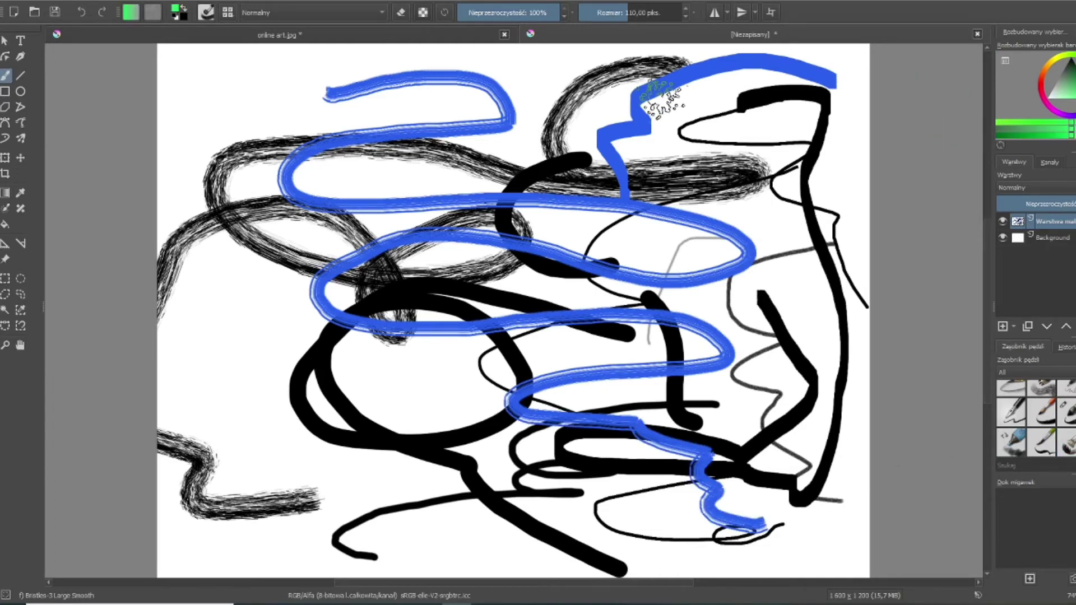
{"action": "mouse_move", "coordinate": [664, 100]}
{"action": "left_mouse_down"}
{"action": "mouse_move", "coordinate": [717, 210]}
{"action": "mouse_move", "coordinate": [748, 401]}
{"action": "left_mouse_up"}
{"action": "left_click_drag", "start_coordinate": [814, 428], "coordinate": [695, 498]}
{"action": "left_click_drag", "start_coordinate": [734, 548], "coordinate": [662, 552]}
{"action": "left_click_drag", "start_coordinate": [466, 451], "coordinate": [281, 440]}
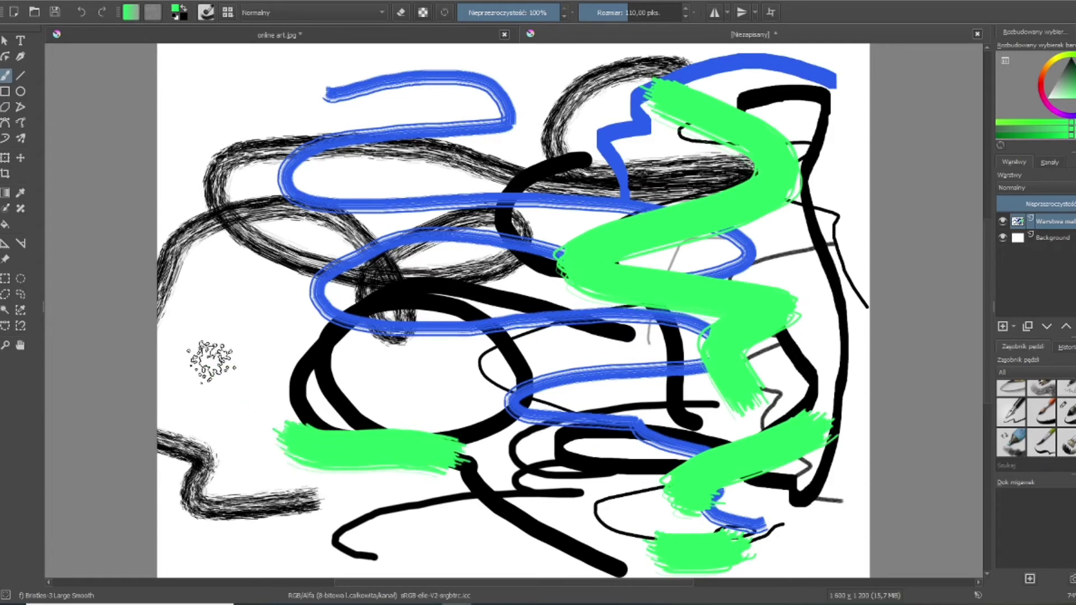
{"action": "mouse_move", "coordinate": [210, 362]}
{"action": "left_mouse_down"}
{"action": "mouse_move", "coordinate": [284, 108]}
{"action": "mouse_move", "coordinate": [264, 65]}
{"action": "left_mouse_up"}
- Scatter green bristle splotches and a few short dabs across the upper part of the canvas
{"action": "left_click", "coordinate": [216, 87]}
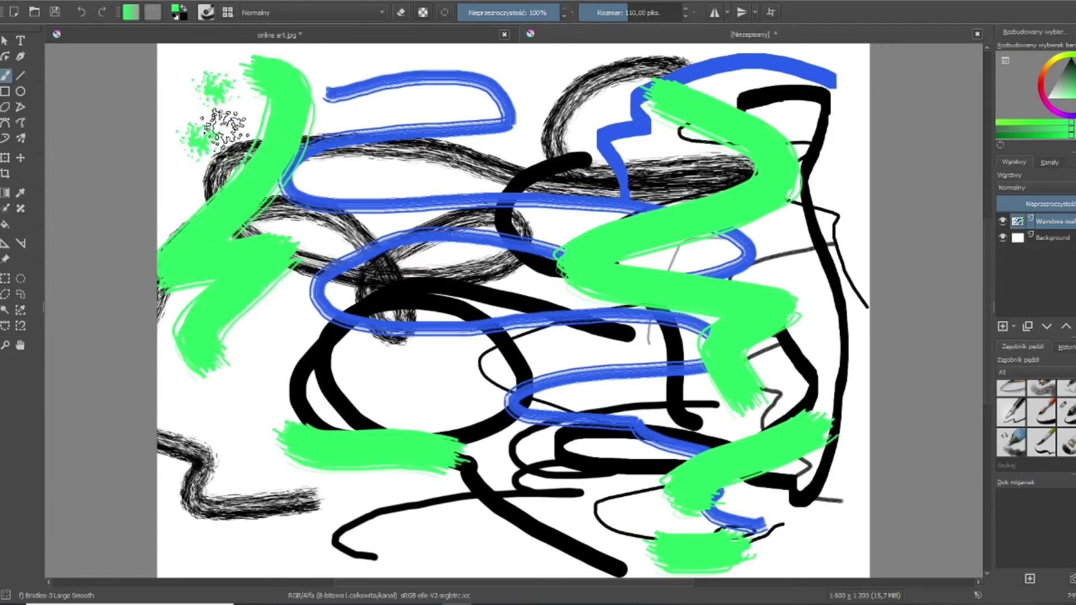
{"action": "left_click", "coordinate": [336, 112]}
{"action": "left_click", "coordinate": [409, 78]}
{"action": "left_click", "coordinate": [462, 109]}
{"action": "left_click", "coordinate": [455, 148]}
{"action": "left_click", "coordinate": [386, 185]}
{"action": "left_click", "coordinate": [404, 224]}
{"action": "left_click_drag", "start_coordinate": [404, 227], "coordinate": [423, 229]}
{"action": "left_click_drag", "start_coordinate": [516, 264], "coordinate": [585, 287]}
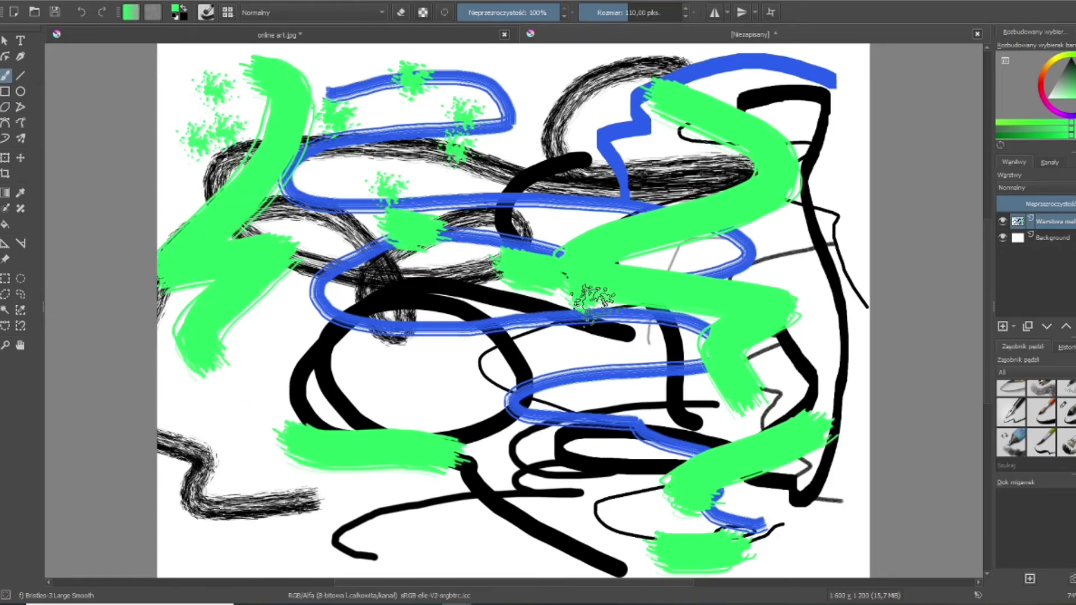
{"action": "left_click", "coordinate": [555, 210]}
{"action": "left_click", "coordinate": [528, 158]}
{"action": "left_click", "coordinate": [541, 107]}
{"action": "left_click", "coordinate": [593, 132]}
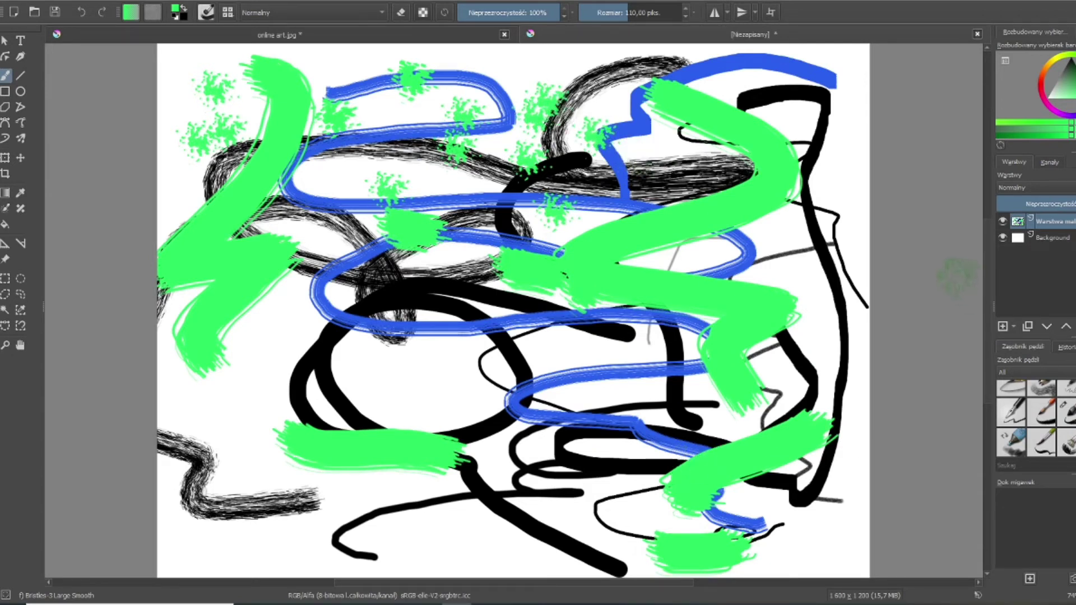
- Add green wet paint strokes: a thick zigzag, a thin curve with Wet Paint Details at 15 px and loops with Wet Circle at 40 px
{"action": "scroll", "coordinate": [1036, 417], "scroll_direction": "down", "scroll_amount": 2}
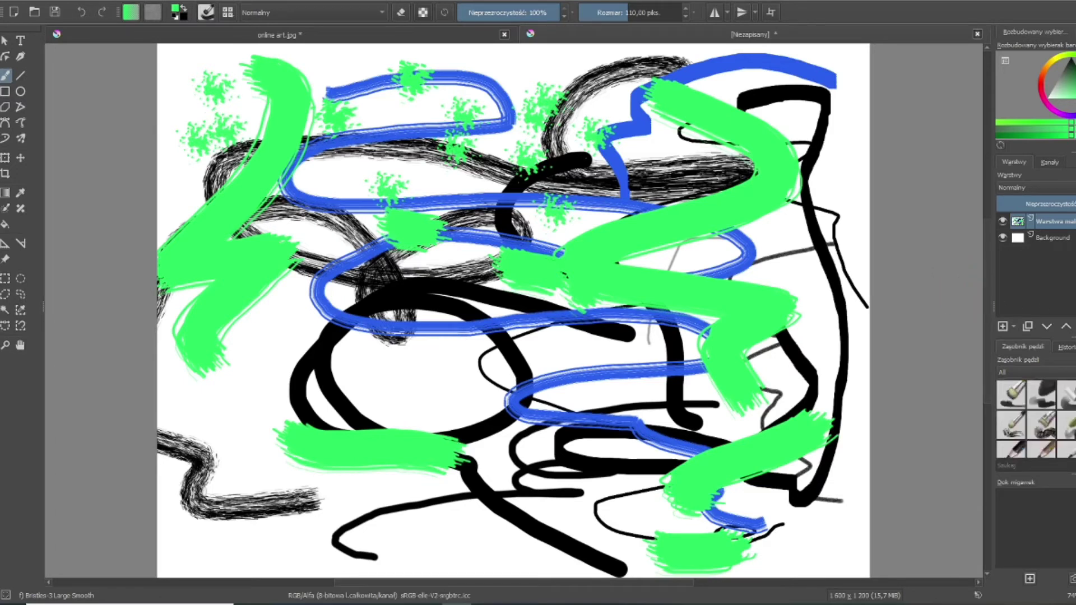
{"action": "left_click", "coordinate": [1011, 438]}
{"action": "mouse_move", "coordinate": [751, 210]}
{"action": "left_mouse_down"}
{"action": "mouse_move", "coordinate": [848, 281]}
{"action": "mouse_move", "coordinate": [729, 380]}
{"action": "mouse_move", "coordinate": [839, 447]}
{"action": "left_mouse_up"}
{"action": "left_click", "coordinate": [1041, 437]}
{"action": "left_click_drag", "start_coordinate": [592, 426], "coordinate": [505, 523]}
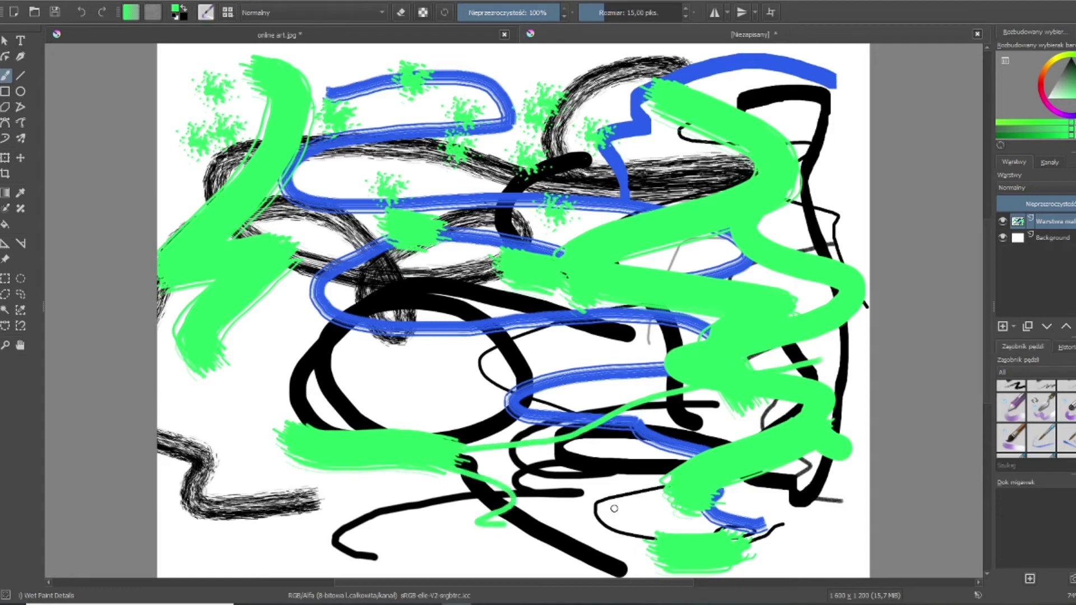
{"action": "left_click", "coordinate": [1012, 408]}
{"action": "mouse_move", "coordinate": [796, 359]}
{"action": "left_mouse_down"}
{"action": "mouse_move", "coordinate": [785, 515]}
{"action": "mouse_move", "coordinate": [841, 544]}
{"action": "mouse_move", "coordinate": [690, 560]}
{"action": "left_mouse_up"}
{"action": "mouse_move", "coordinate": [823, 541]}
{"action": "left_mouse_down"}
{"action": "mouse_move", "coordinate": [752, 500]}
{"action": "mouse_move", "coordinate": [770, 493]}
{"action": "mouse_move", "coordinate": [773, 458]}
{"action": "mouse_move", "coordinate": [839, 473]}
{"action": "left_mouse_up"}
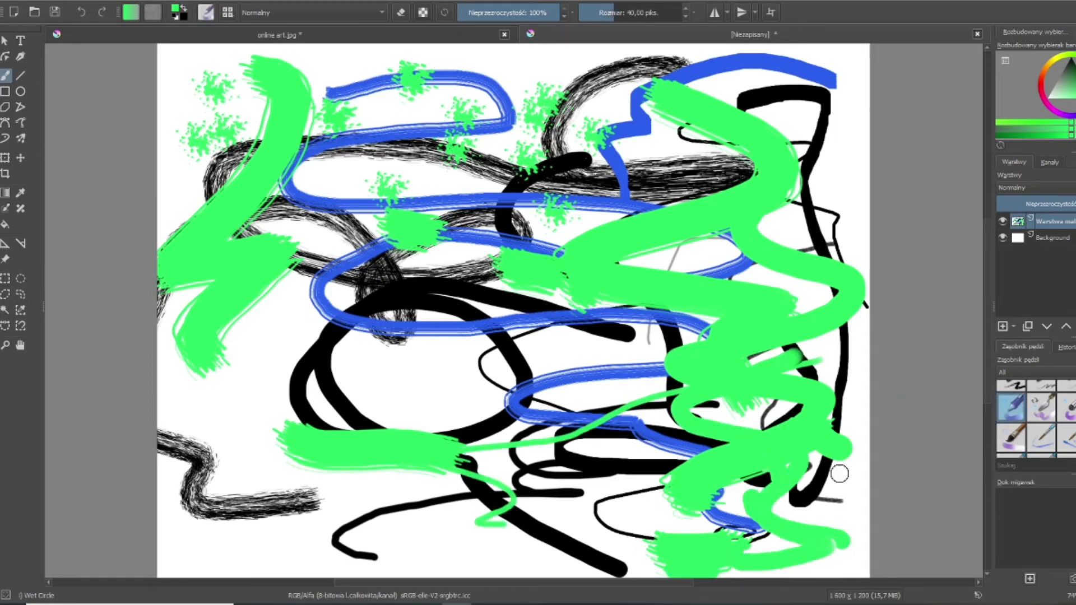
- Paint translucent green patches, then wide dark blue washes over the centre with WaterC Basic Round-Fringe 02 at 140.24 px
{"action": "left_click", "coordinate": [1074, 437]}
{"action": "mouse_move", "coordinate": [796, 300]}
{"action": "left_mouse_down"}
{"action": "mouse_move", "coordinate": [577, 408]}
{"action": "mouse_move", "coordinate": [435, 370]}
{"action": "mouse_move", "coordinate": [496, 369]}
{"action": "left_mouse_up"}
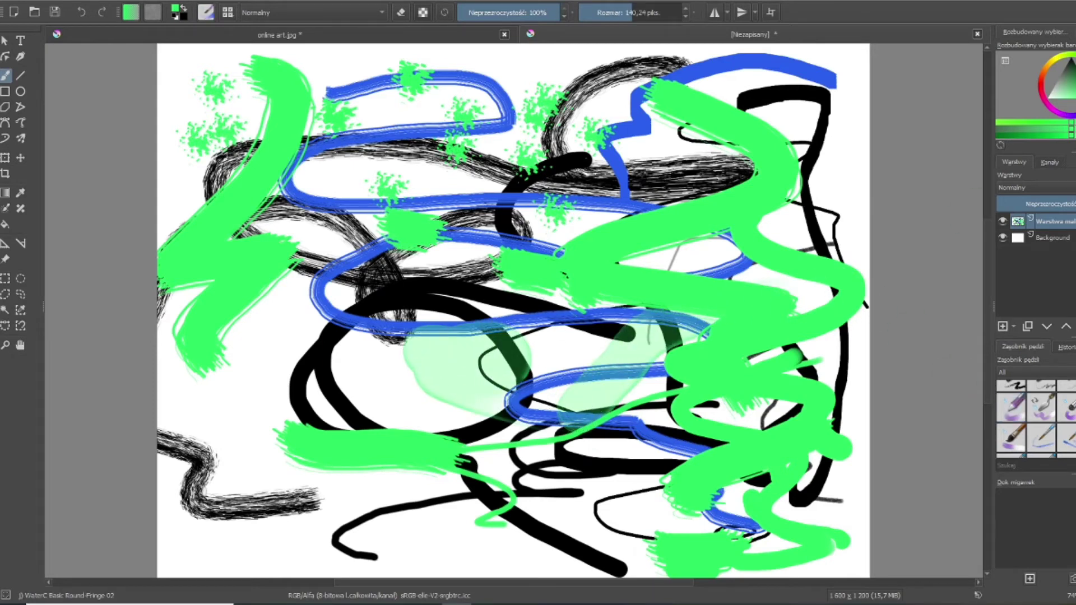
{"action": "left_click", "coordinate": [1075, 115]}
{"action": "mouse_move", "coordinate": [368, 366]}
{"action": "left_mouse_down"}
{"action": "mouse_move", "coordinate": [394, 417]}
{"action": "mouse_move", "coordinate": [464, 401]}
{"action": "left_mouse_up"}
{"action": "mouse_move", "coordinate": [357, 453]}
{"action": "left_mouse_down"}
{"action": "mouse_move", "coordinate": [505, 463]}
{"action": "mouse_move", "coordinate": [426, 555]}
{"action": "mouse_move", "coordinate": [701, 493]}
{"action": "mouse_move", "coordinate": [515, 538]}
{"action": "mouse_move", "coordinate": [454, 478]}
{"action": "mouse_move", "coordinate": [527, 359]}
{"action": "mouse_move", "coordinate": [633, 354]}
{"action": "mouse_move", "coordinate": [336, 246]}
{"action": "mouse_move", "coordinate": [662, 280]}
{"action": "left_mouse_up"}
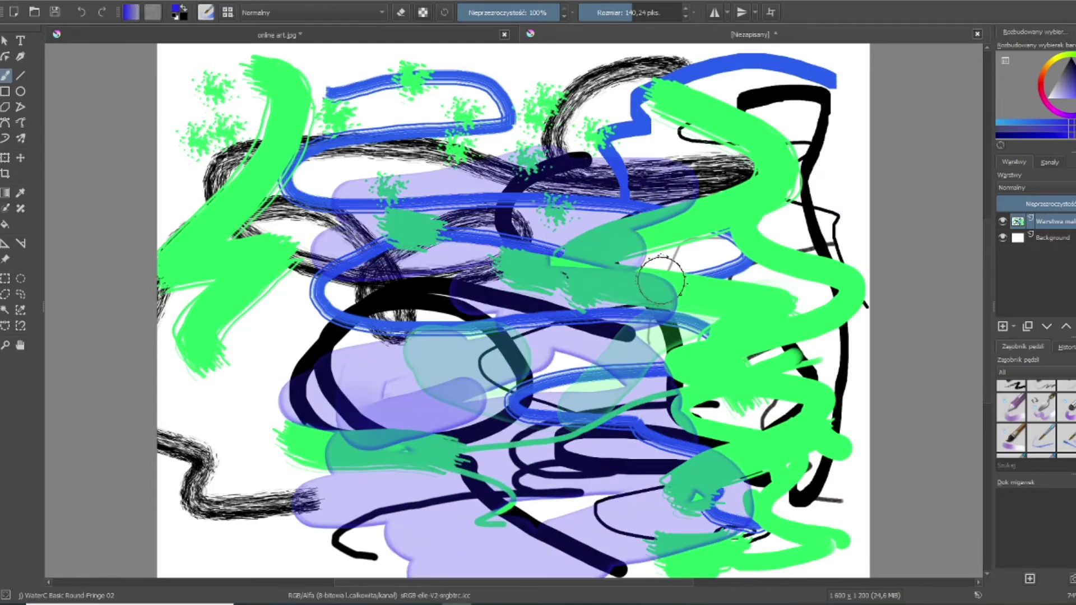
- Splatter dark blue paint across the canvas with WaterC Special Splats at 492.53 px
{"action": "scroll", "coordinate": [1061, 404], "scroll_direction": "down", "scroll_amount": 2}
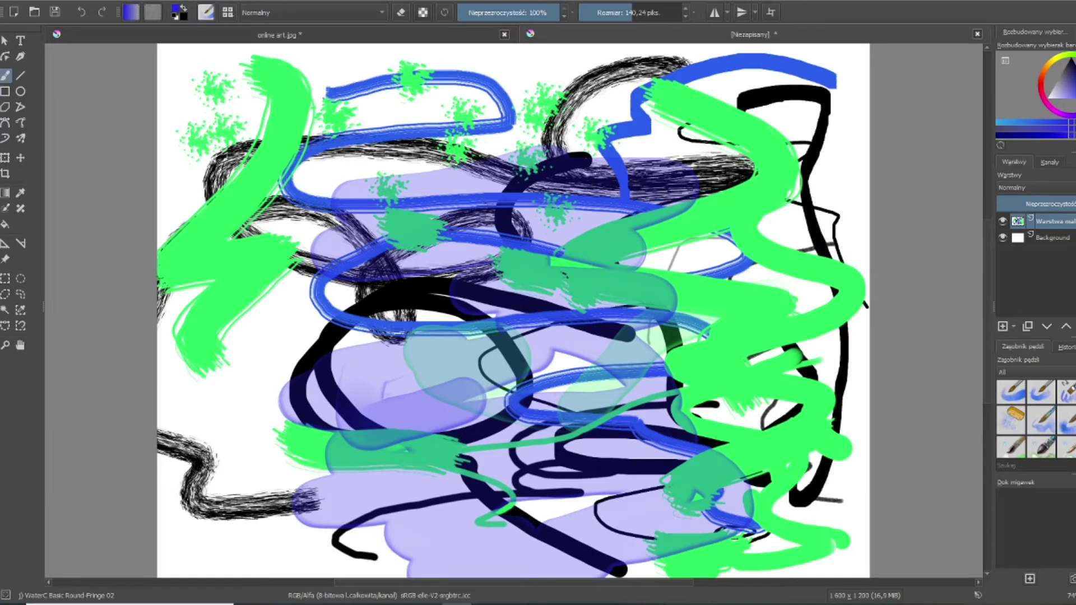
{"action": "left_click", "coordinate": [1017, 417]}
{"action": "mouse_move", "coordinate": [667, 247]}
{"action": "left_mouse_down"}
{"action": "mouse_move", "coordinate": [750, 418]}
{"action": "mouse_move", "coordinate": [781, 450]}
{"action": "mouse_move", "coordinate": [801, 354]}
{"action": "mouse_move", "coordinate": [801, 154]}
{"action": "mouse_move", "coordinate": [785, 132]}
{"action": "mouse_move", "coordinate": [677, 90]}
{"action": "mouse_move", "coordinate": [258, 104]}
{"action": "mouse_move", "coordinate": [210, 249]}
{"action": "mouse_move", "coordinate": [228, 499]}
{"action": "mouse_move", "coordinate": [319, 371]}
{"action": "mouse_move", "coordinate": [476, 225]}
{"action": "left_mouse_up"}
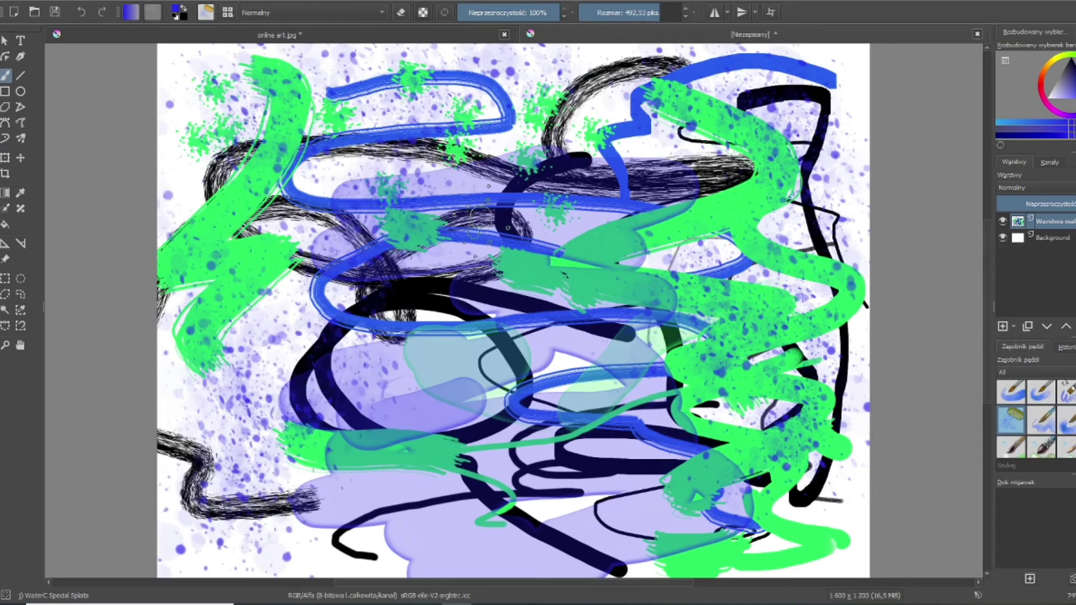
- Blend most of the painting with Blender Textured Soft, enlarging the brush to 521.14 px for broad smears and finally reducing it to 13.26 px
{"action": "scroll", "coordinate": [1036, 420], "scroll_direction": "down", "scroll_amount": 3}
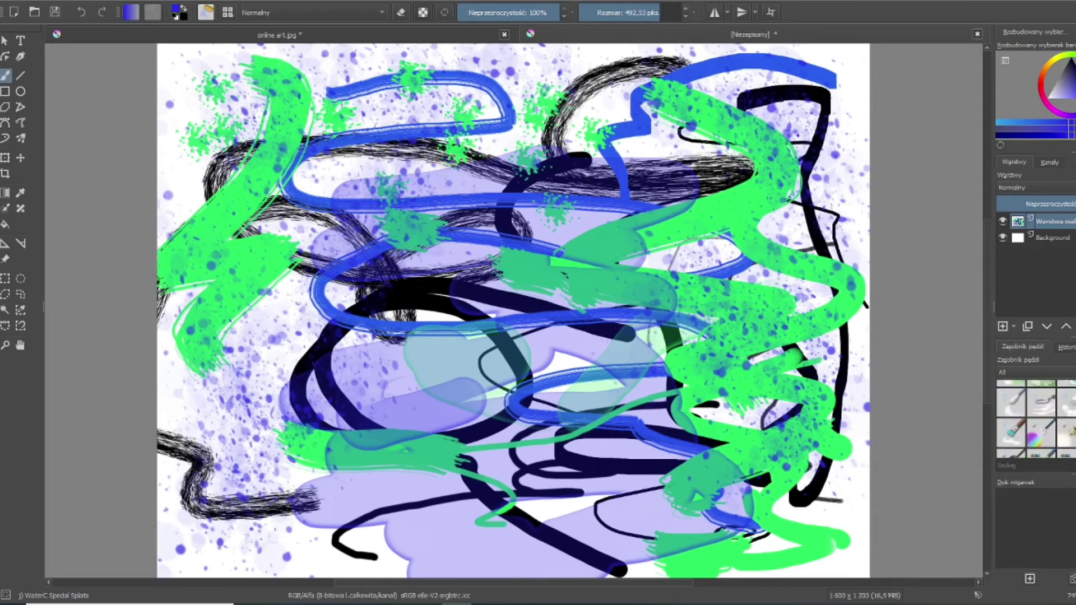
{"action": "left_click", "coordinate": [1016, 442]}
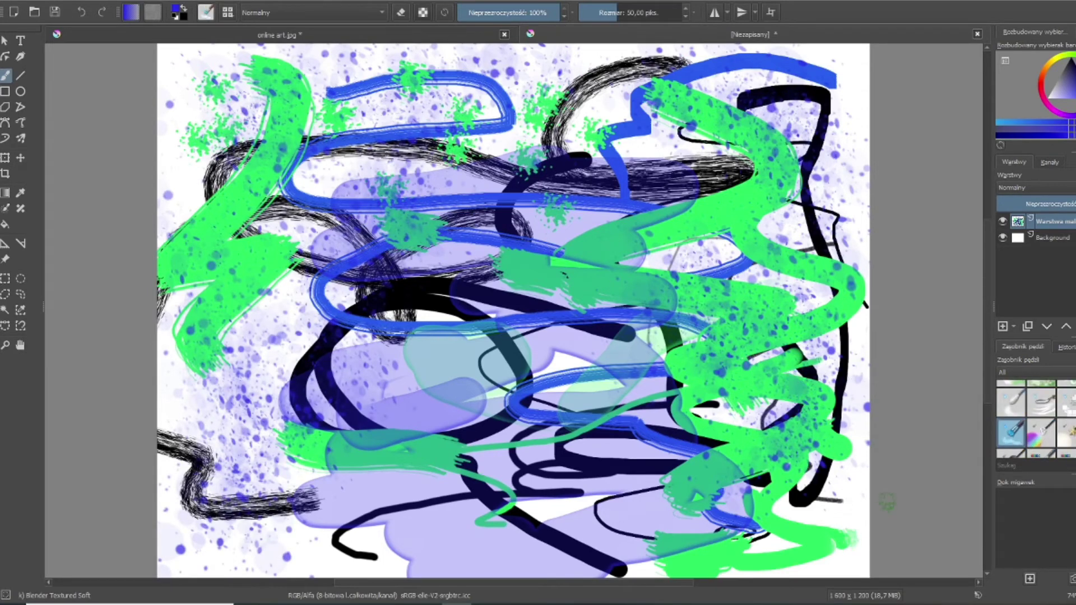
{"action": "mouse_move", "coordinate": [841, 532]}
{"action": "left_mouse_down"}
{"action": "mouse_move", "coordinate": [844, 562]}
{"action": "mouse_move", "coordinate": [855, 520]}
{"action": "mouse_move", "coordinate": [801, 543]}
{"action": "mouse_move", "coordinate": [827, 502]}
{"action": "mouse_move", "coordinate": [814, 529]}
{"action": "mouse_move", "coordinate": [831, 522]}
{"action": "mouse_move", "coordinate": [823, 513]}
{"action": "mouse_move", "coordinate": [790, 526]}
{"action": "mouse_move", "coordinate": [820, 493]}
{"action": "mouse_move", "coordinate": [738, 522]}
{"action": "mouse_move", "coordinate": [759, 544]}
{"action": "mouse_move", "coordinate": [798, 546]}
{"action": "mouse_move", "coordinate": [753, 573]}
{"action": "mouse_move", "coordinate": [818, 481]}
{"action": "mouse_move", "coordinate": [740, 453]}
{"action": "mouse_move", "coordinate": [777, 425]}
{"action": "mouse_move", "coordinate": [757, 400]}
{"action": "mouse_move", "coordinate": [691, 390]}
{"action": "mouse_move", "coordinate": [708, 379]}
{"action": "mouse_move", "coordinate": [568, 523]}
{"action": "mouse_move", "coordinate": [671, 545]}
{"action": "mouse_move", "coordinate": [603, 503]}
{"action": "mouse_move", "coordinate": [616, 445]}
{"action": "mouse_move", "coordinate": [741, 289]}
{"action": "mouse_move", "coordinate": [470, 343]}
{"action": "mouse_move", "coordinate": [376, 402]}
{"action": "mouse_move", "coordinate": [344, 327]}
{"action": "mouse_move", "coordinate": [407, 277]}
{"action": "mouse_move", "coordinate": [477, 188]}
{"action": "mouse_move", "coordinate": [563, 366]}
{"action": "mouse_move", "coordinate": [636, 416]}
{"action": "mouse_move", "coordinate": [594, 469]}
{"action": "mouse_move", "coordinate": [403, 425]}
{"action": "mouse_move", "coordinate": [358, 294]}
{"action": "mouse_move", "coordinate": [428, 156]}
{"action": "mouse_move", "coordinate": [309, 124]}
{"action": "mouse_move", "coordinate": [380, 153]}
{"action": "mouse_move", "coordinate": [249, 293]}
{"action": "mouse_move", "coordinate": [303, 296]}
{"action": "mouse_move", "coordinate": [247, 409]}
{"action": "mouse_move", "coordinate": [348, 372]}
{"action": "mouse_move", "coordinate": [309, 345]}
{"action": "mouse_move", "coordinate": [302, 322]}
{"action": "mouse_move", "coordinate": [230, 321]}
{"action": "mouse_move", "coordinate": [231, 333]}
{"action": "mouse_move", "coordinate": [306, 269]}
{"action": "mouse_move", "coordinate": [262, 211]}
{"action": "mouse_move", "coordinate": [286, 195]}
{"action": "left_mouse_up"}
{"action": "left_click_drag", "start_coordinate": [633, 12], "coordinate": [661, 13]}
{"action": "mouse_move", "coordinate": [737, 141]}
{"action": "left_mouse_down"}
{"action": "mouse_move", "coordinate": [720, 126]}
{"action": "mouse_move", "coordinate": [622, 229]}
{"action": "mouse_move", "coordinate": [204, 264]}
{"action": "mouse_move", "coordinate": [312, 168]}
{"action": "mouse_move", "coordinate": [721, 180]}
{"action": "left_mouse_up"}
{"action": "mouse_move", "coordinate": [404, 302]}
{"action": "left_mouse_down"}
{"action": "mouse_move", "coordinate": [307, 498]}
{"action": "mouse_move", "coordinate": [809, 476]}
{"action": "mouse_move", "coordinate": [800, 467]}
{"action": "mouse_move", "coordinate": [817, 433]}
{"action": "mouse_move", "coordinate": [920, 393]}
{"action": "left_mouse_up"}
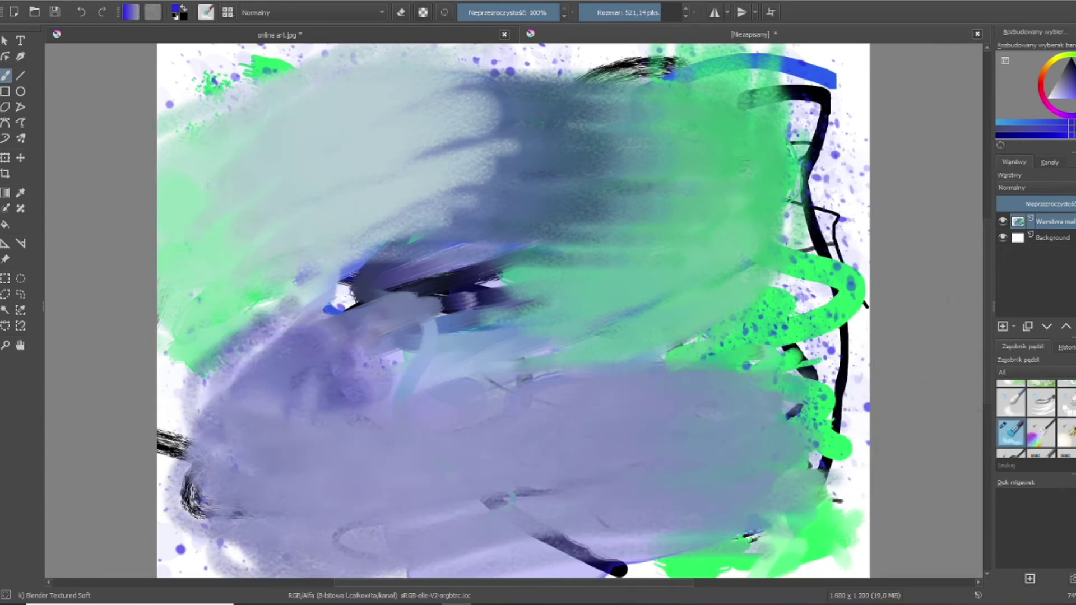
{"action": "left_click_drag", "start_coordinate": [674, 10], "coordinate": [608, 8]}
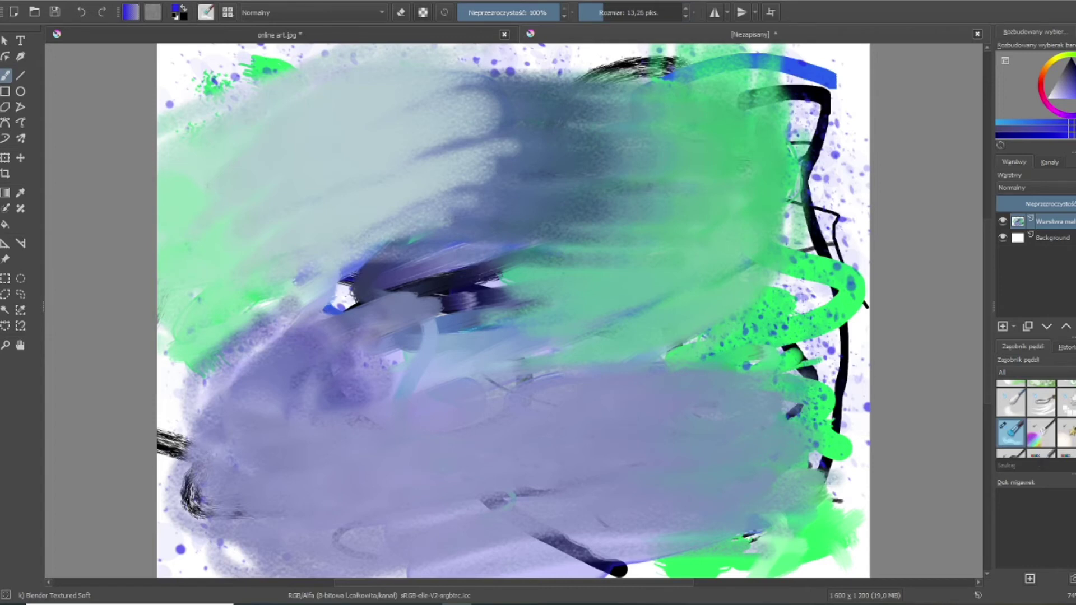
- Paint winding trails of violet-blue dots over the blended painting with Texture Pointillism at 55 px
{"action": "scroll", "coordinate": [1036, 418], "scroll_direction": "down", "scroll_amount": 3}
{"action": "scroll", "coordinate": [1035, 419], "scroll_direction": "down", "scroll_amount": 3}
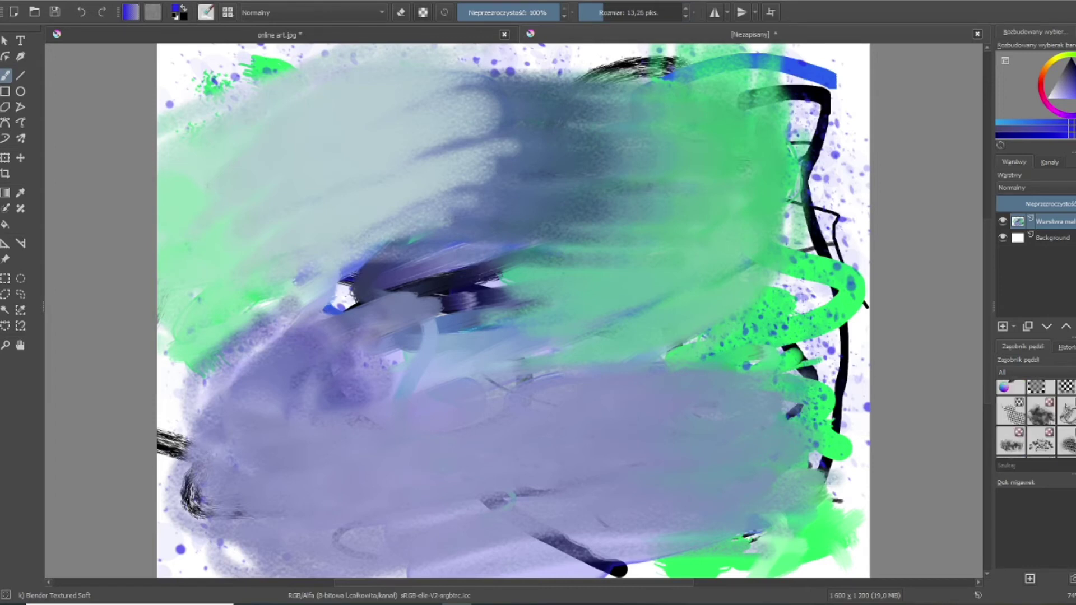
{"action": "left_click", "coordinate": [1044, 410]}
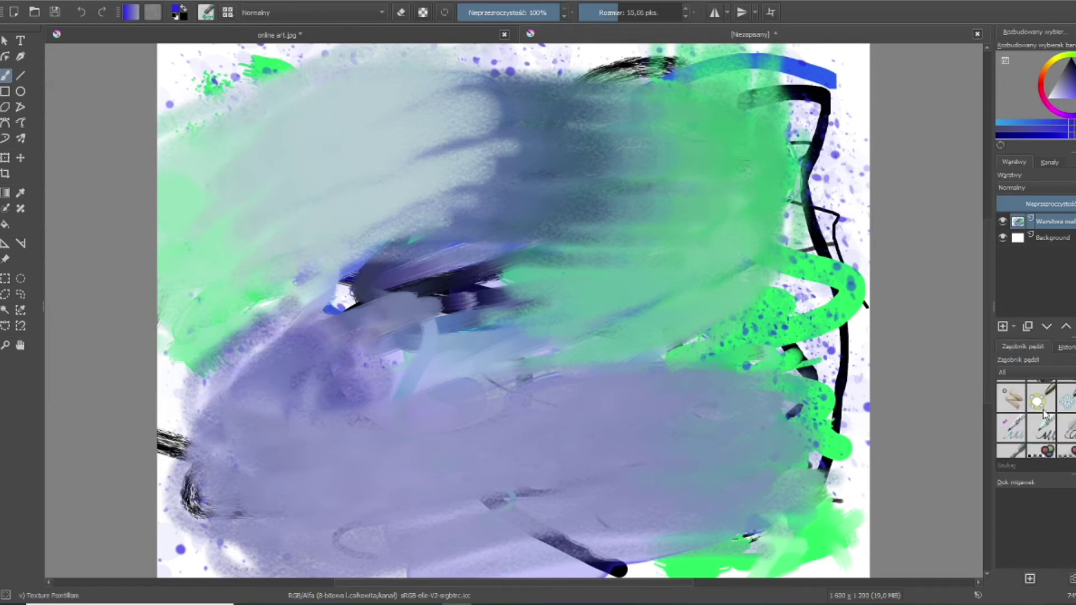
{"action": "mouse_move", "coordinate": [765, 343]}
{"action": "left_mouse_down"}
{"action": "mouse_move", "coordinate": [603, 337]}
{"action": "mouse_move", "coordinate": [569, 464]}
{"action": "mouse_move", "coordinate": [723, 507]}
{"action": "left_mouse_up"}
{"action": "left_click_drag", "start_coordinate": [750, 451], "coordinate": [485, 370]}
{"action": "mouse_move", "coordinate": [627, 171]}
{"action": "left_mouse_down"}
{"action": "mouse_move", "coordinate": [200, 302]}
{"action": "mouse_move", "coordinate": [657, 533]}
{"action": "left_mouse_up"}
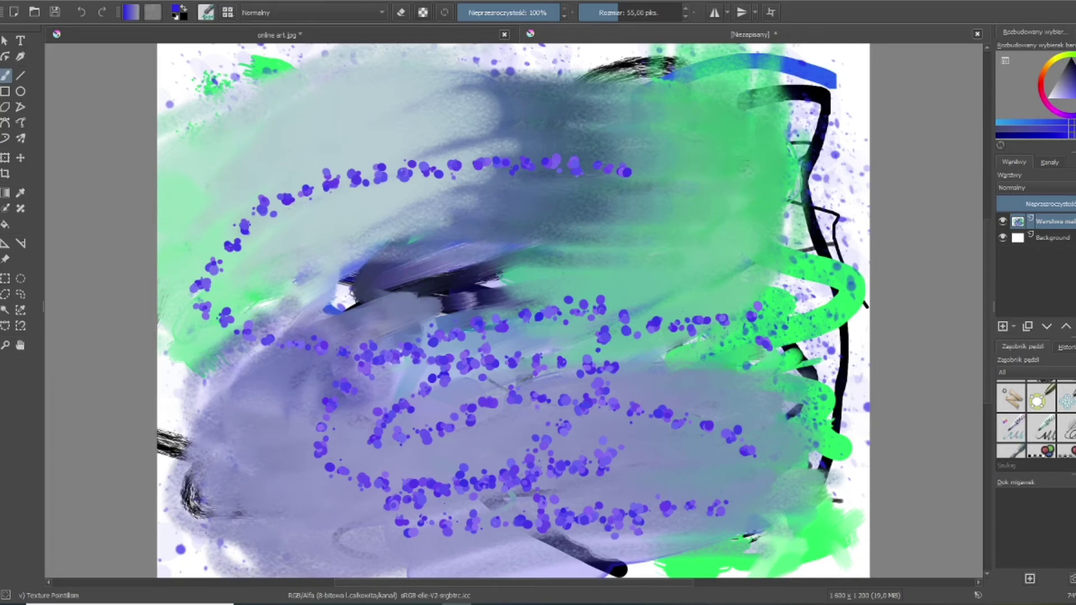
{"action": "mouse_move", "coordinate": [521, 222]}
{"action": "left_mouse_down"}
{"action": "mouse_move", "coordinate": [641, 224]}
{"action": "mouse_move", "coordinate": [693, 165]}
{"action": "mouse_move", "coordinate": [760, 153]}
{"action": "mouse_move", "coordinate": [691, 236]}
{"action": "mouse_move", "coordinate": [757, 352]}
{"action": "mouse_move", "coordinate": [745, 347]}
{"action": "mouse_move", "coordinate": [757, 339]}
{"action": "mouse_move", "coordinate": [843, 401]}
{"action": "mouse_move", "coordinate": [850, 485]}
{"action": "mouse_move", "coordinate": [829, 558]}
{"action": "mouse_move", "coordinate": [667, 437]}
{"action": "mouse_move", "coordinate": [637, 458]}
{"action": "mouse_move", "coordinate": [665, 478]}
{"action": "mouse_move", "coordinate": [476, 434]}
{"action": "mouse_move", "coordinate": [454, 443]}
{"action": "mouse_move", "coordinate": [680, 393]}
{"action": "mouse_move", "coordinate": [721, 414]}
{"action": "left_mouse_up"}
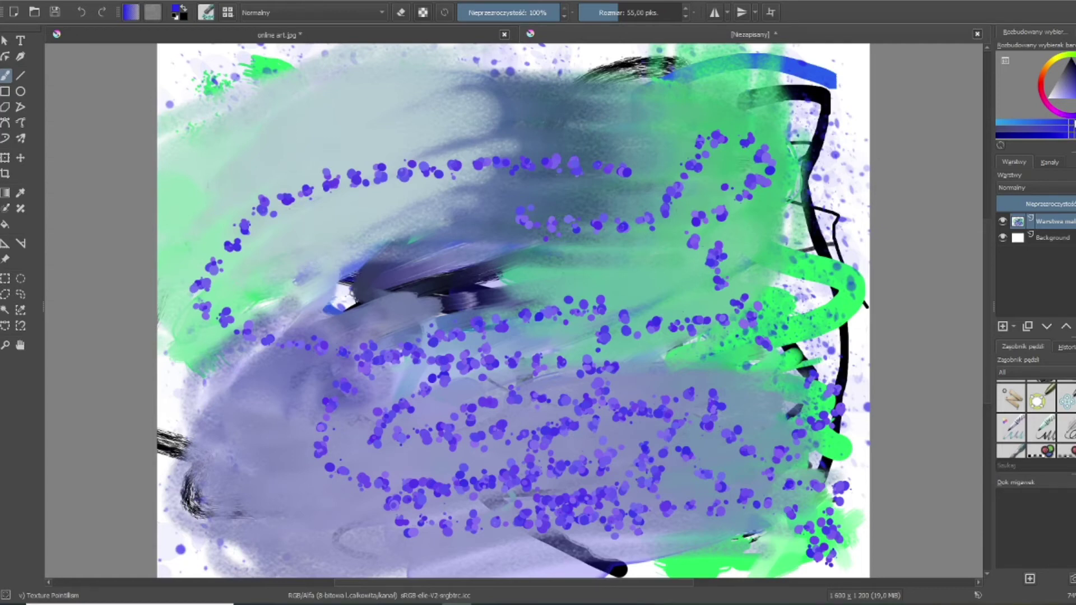
- Change the paint colour to cyan, add a zigzag trail of pointillism dots through the middle and browse the remaining brush presets
{"action": "left_click", "coordinate": [1075, 84]}
{"action": "mouse_move", "coordinate": [717, 152]}
{"action": "left_mouse_down"}
{"action": "mouse_move", "coordinate": [506, 215]}
{"action": "mouse_move", "coordinate": [635, 426]}
{"action": "left_mouse_up"}
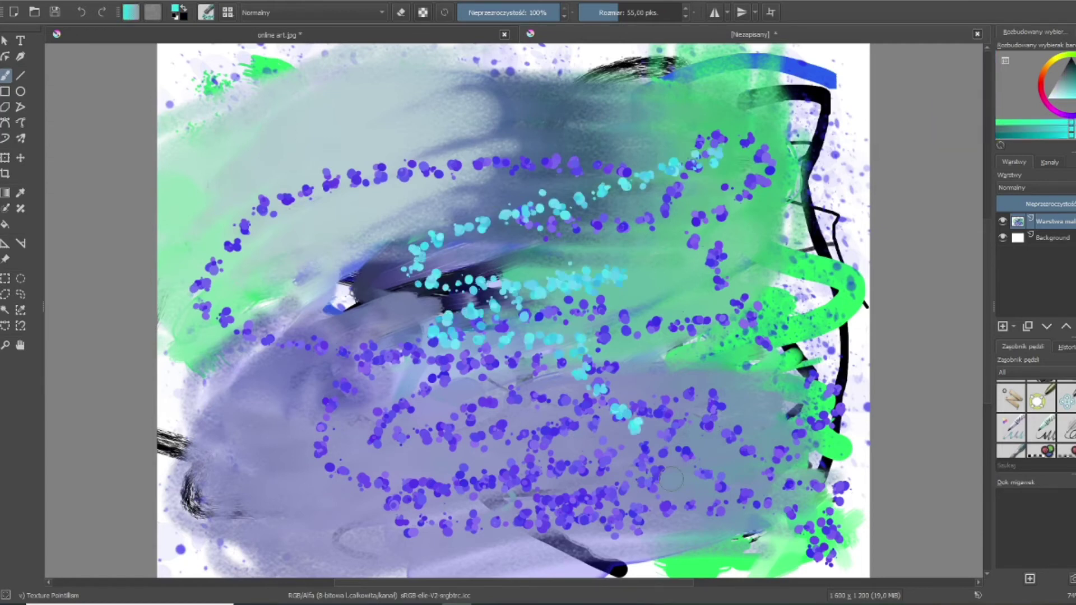
{"action": "left_click_drag", "start_coordinate": [692, 541], "coordinate": [740, 532]}
{"action": "scroll", "coordinate": [1063, 442], "scroll_direction": "down", "scroll_amount": 5}
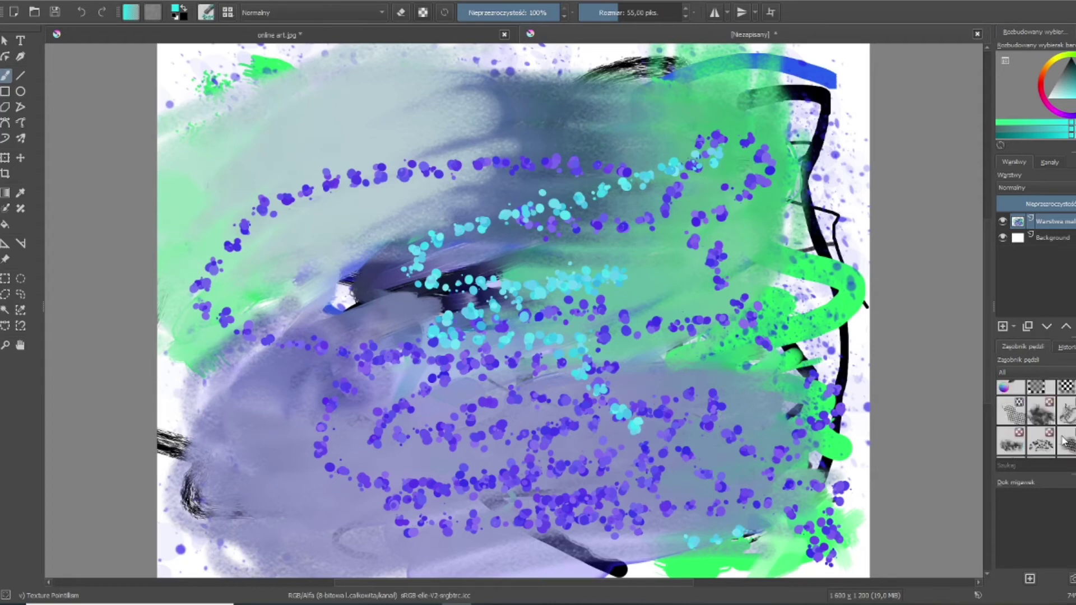
{"action": "scroll", "coordinate": [1036, 419], "scroll_direction": "up", "scroll_amount": 5}
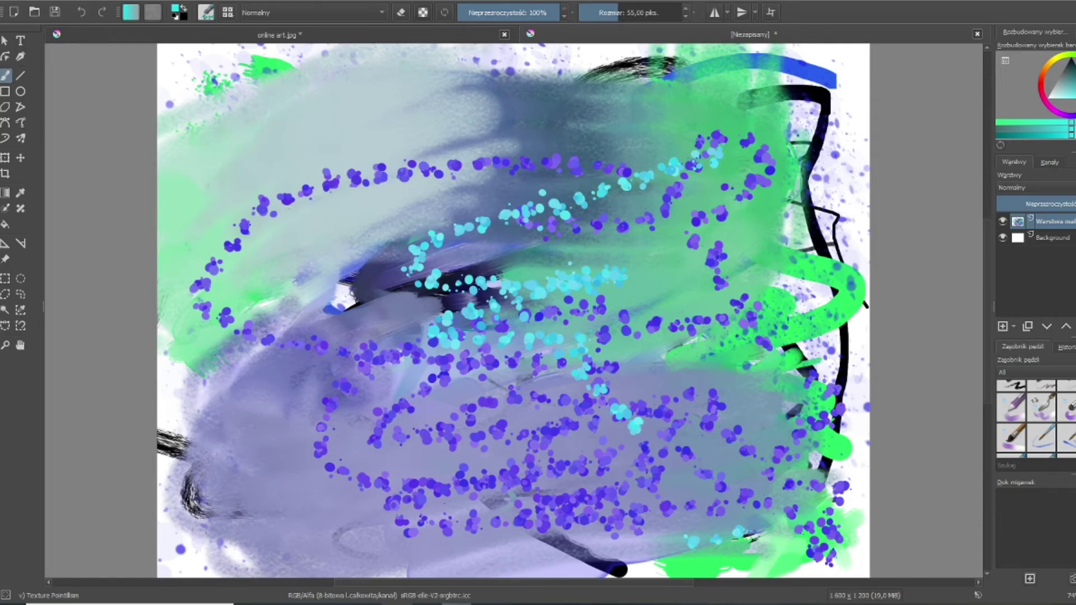
- Switch to Chrome and close the Kleki and YouiDraw Painter pages, discarding their unsaved drawings
{"action": "left_click", "coordinate": [397, 604]}
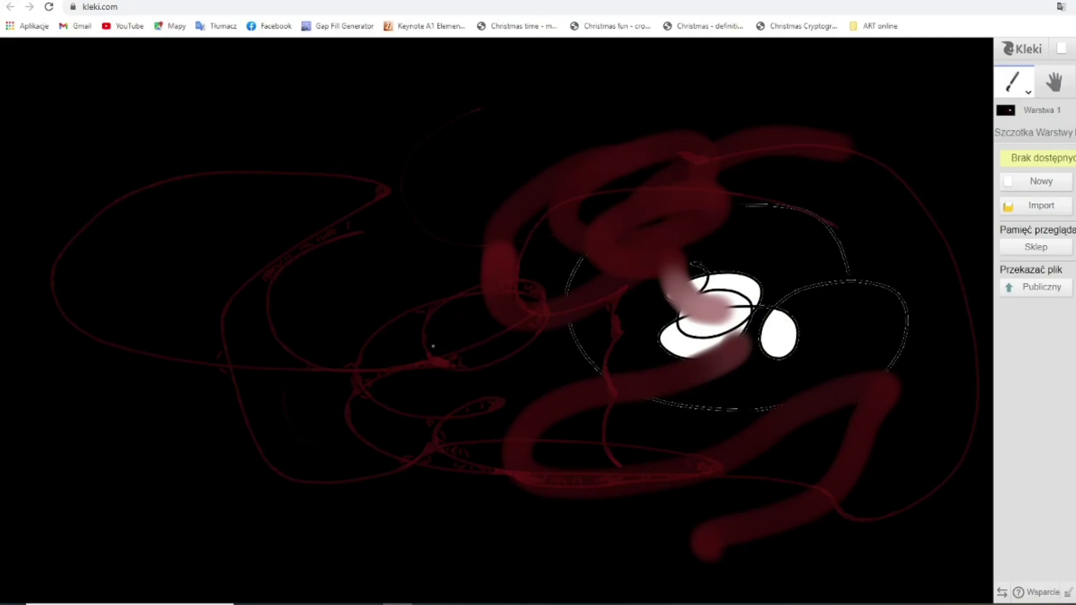
{"action": "left_click", "coordinate": [394, 0]}
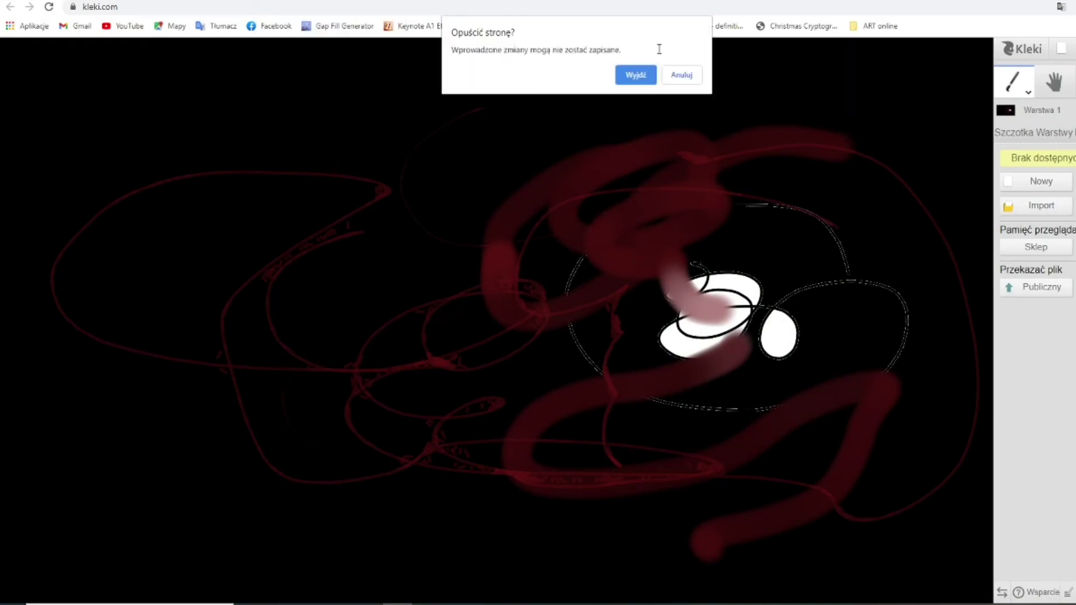
{"action": "left_click", "coordinate": [643, 80]}
{"action": "left_click", "coordinate": [477, 0]}
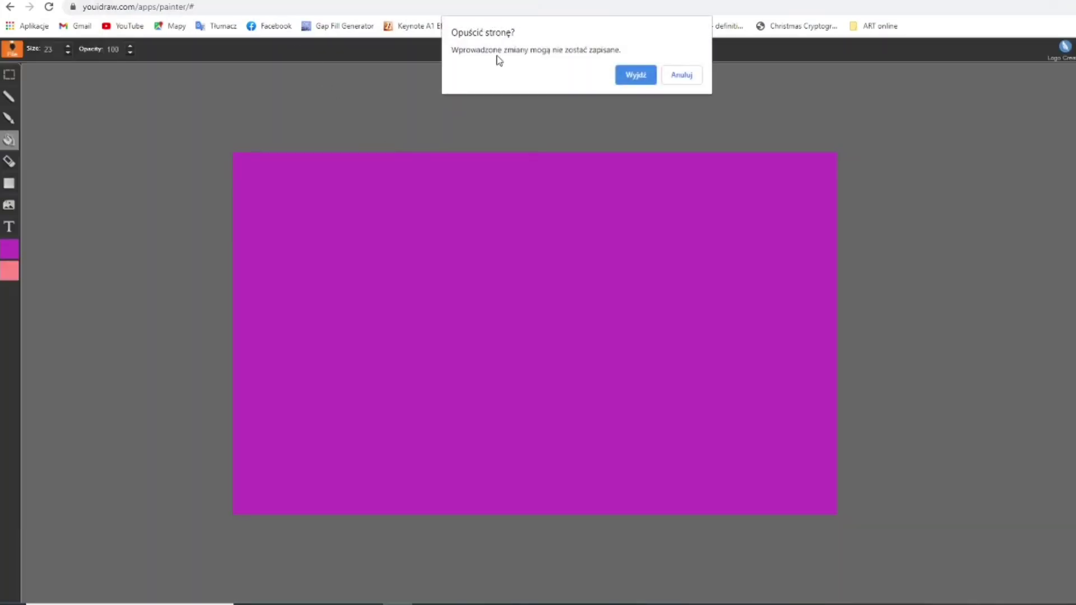
{"action": "left_click", "coordinate": [636, 75]}
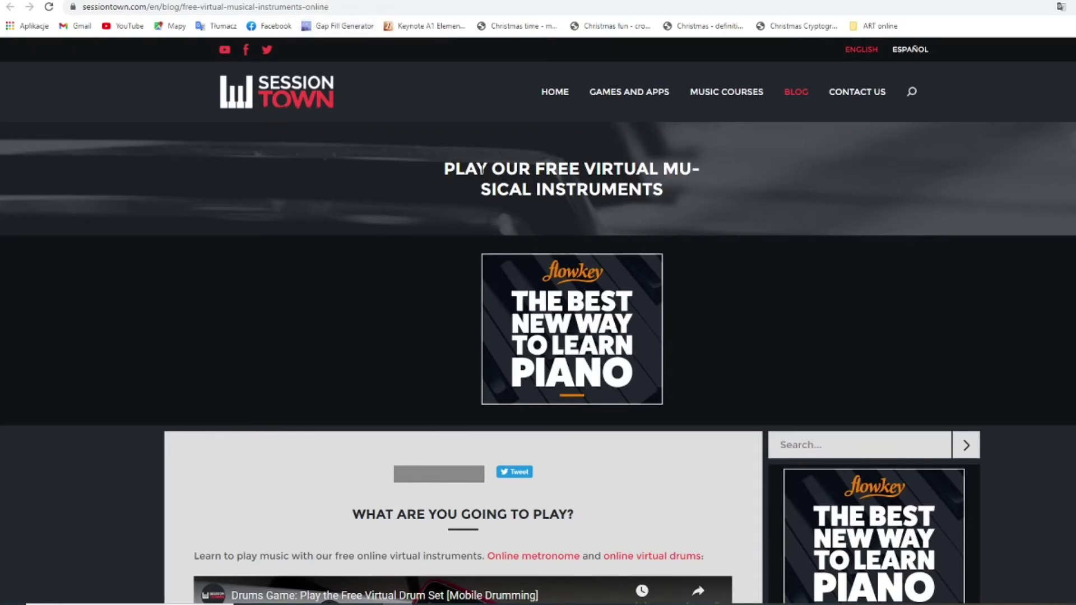
- Look through SessionTown's free virtual musical instruments page, reloading it to bring up the missing content
{"action": "scroll", "coordinate": [513, 165], "scroll_direction": "down", "scroll_amount": 5}
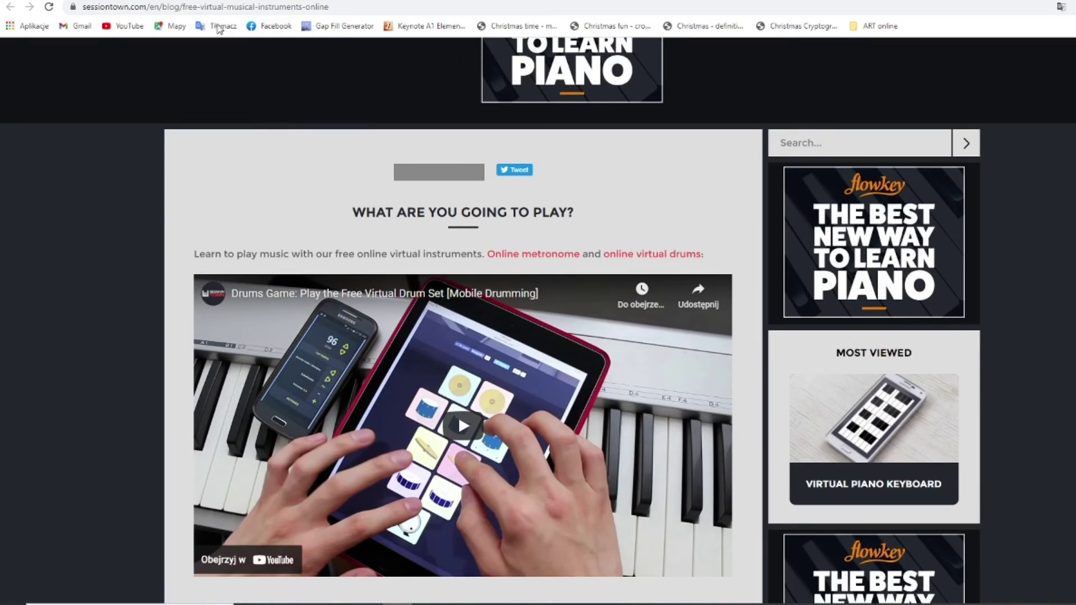
{"action": "scroll", "coordinate": [337, 174], "scroll_direction": "down", "scroll_amount": 6}
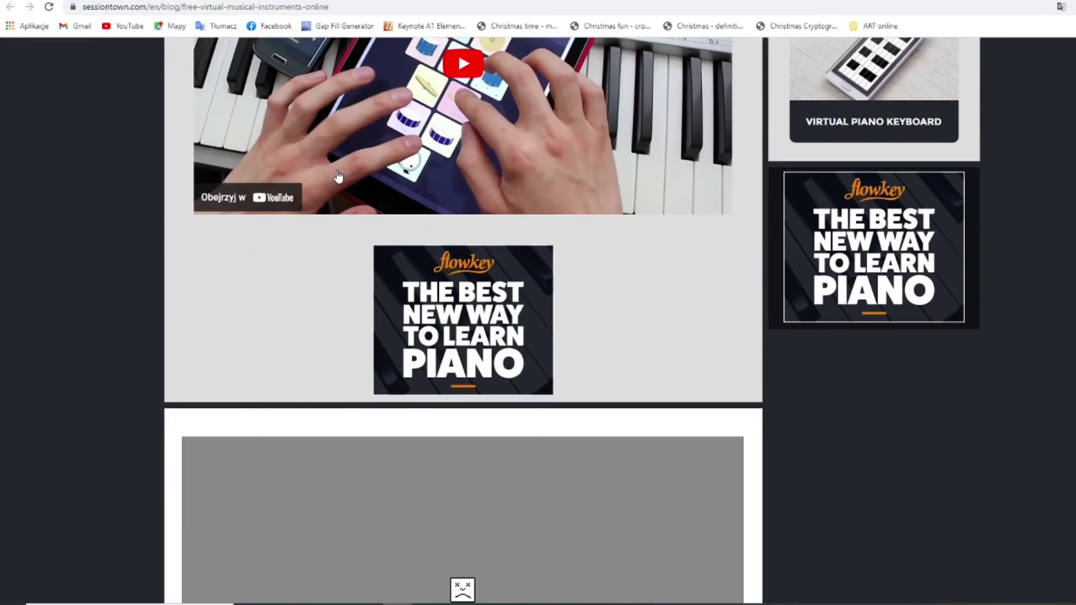
{"action": "scroll", "coordinate": [362, 112], "scroll_direction": "down", "scroll_amount": 5}
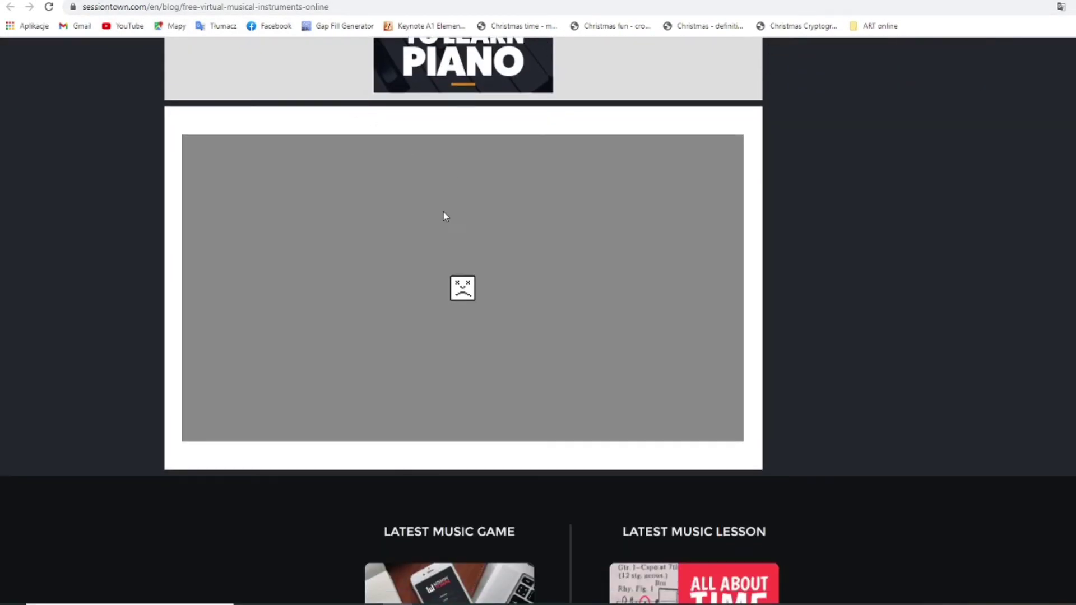
{"action": "left_click", "coordinate": [52, 9]}
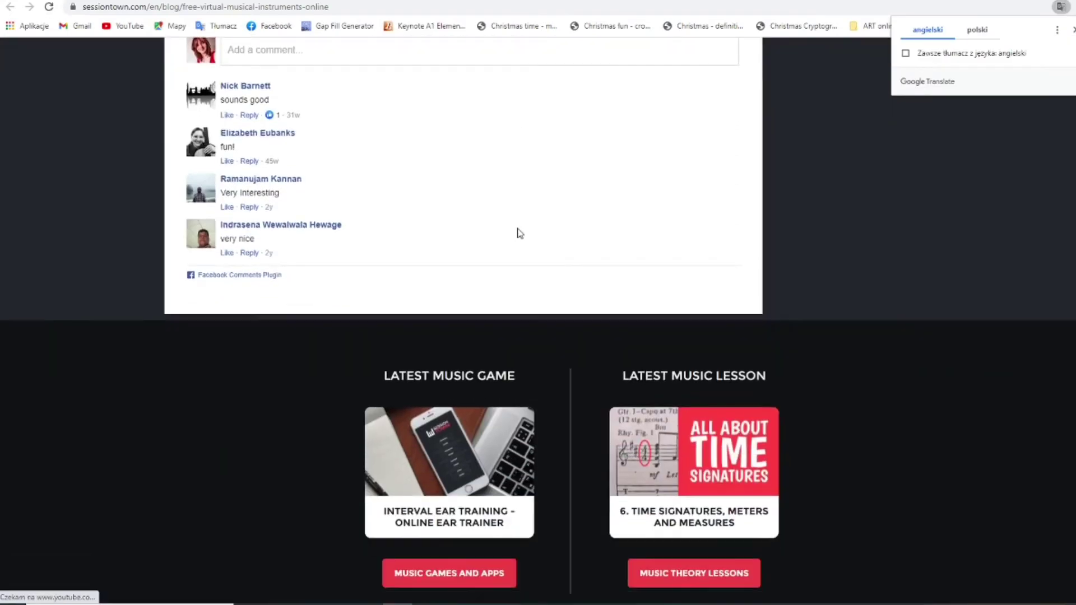
{"action": "scroll", "coordinate": [517, 227], "scroll_direction": "up", "scroll_amount": 15}
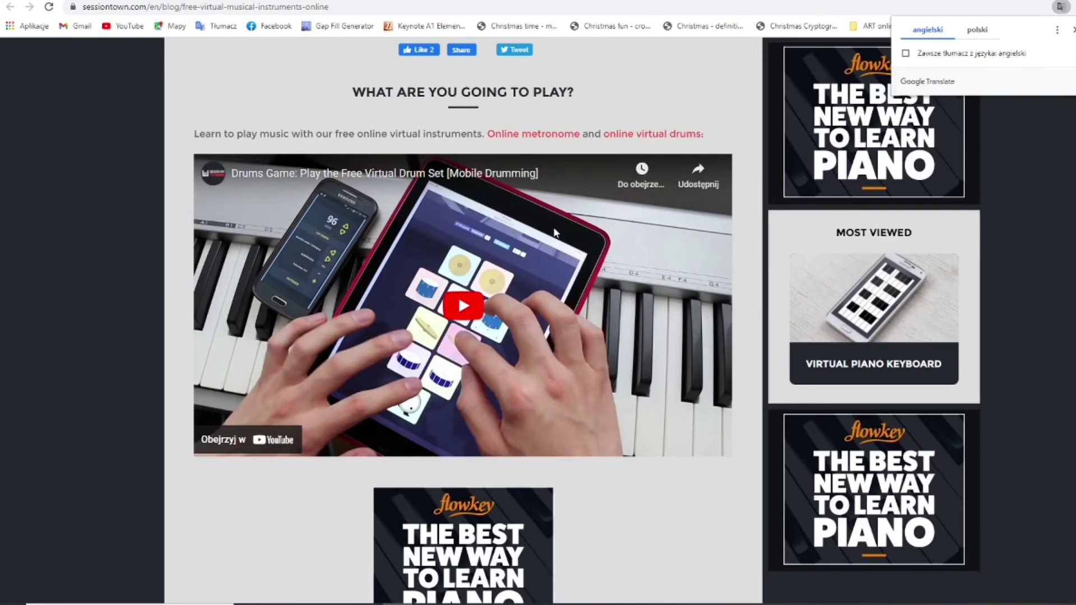
{"action": "scroll", "coordinate": [553, 227], "scroll_direction": "up", "scroll_amount": 2}
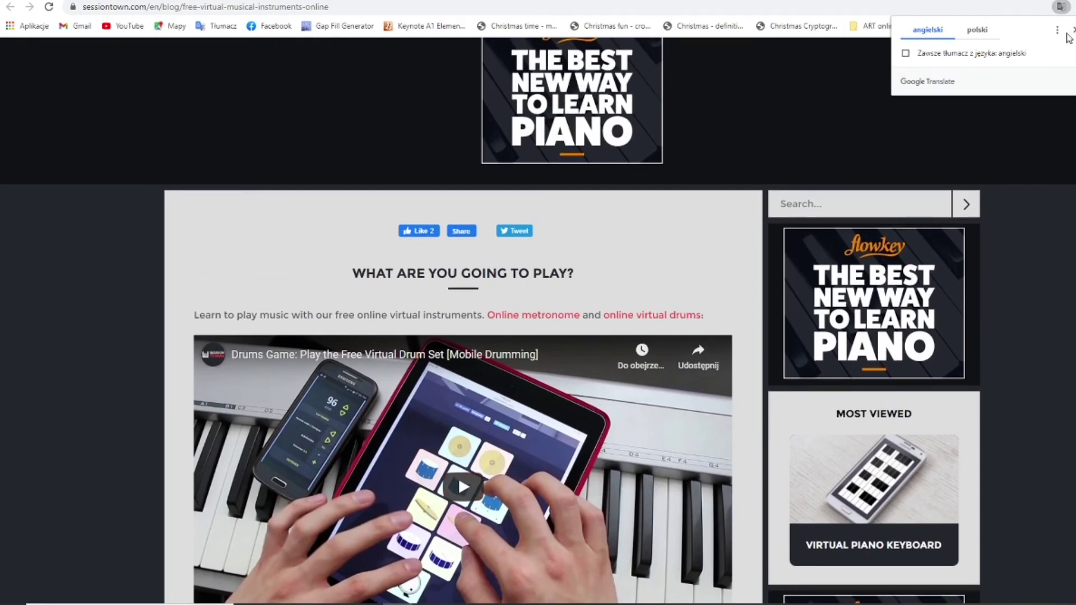
{"action": "scroll", "coordinate": [574, 293], "scroll_direction": "up", "scroll_amount": 7}
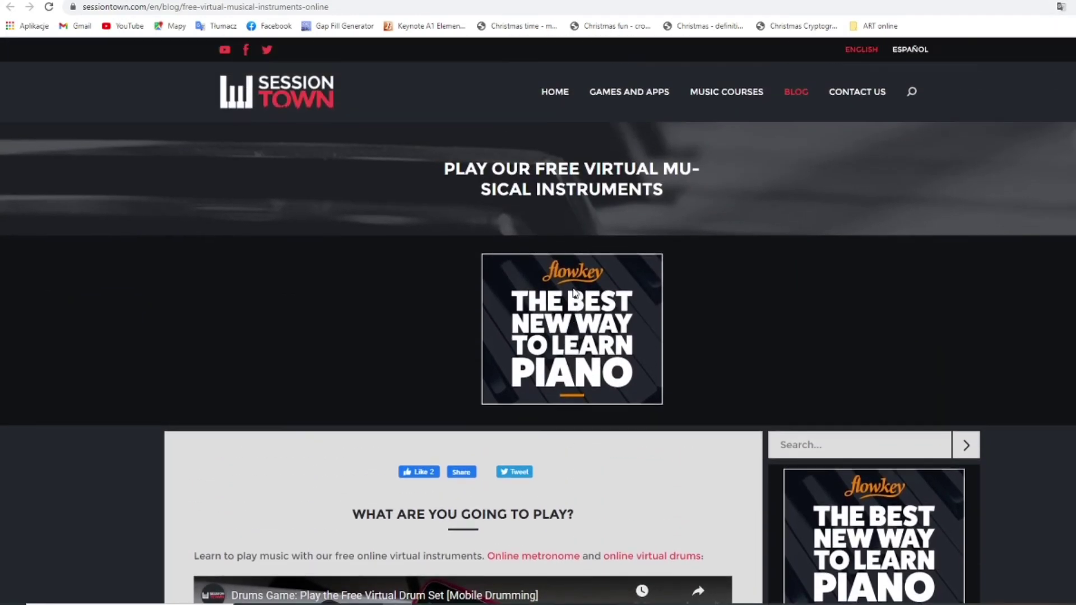
{"action": "scroll", "coordinate": [573, 295], "scroll_direction": "down", "scroll_amount": 10}
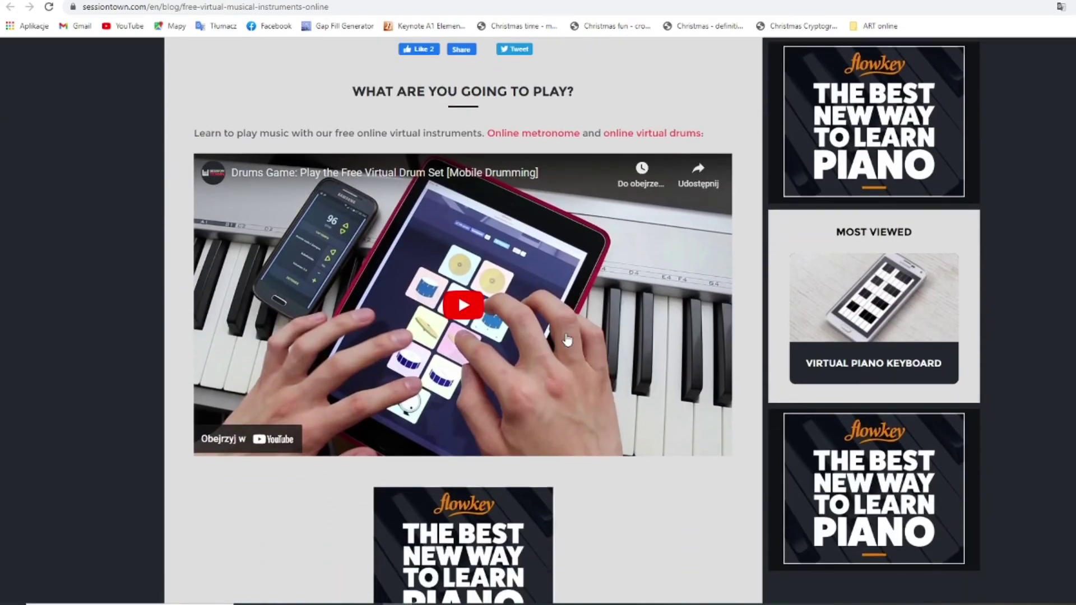
- Open the flowkey piano-learning site from the advertisement below the drums video and start its introduction
{"action": "scroll", "coordinate": [567, 336], "scroll_direction": "down", "scroll_amount": 5}
{"action": "left_click", "coordinate": [507, 325]}
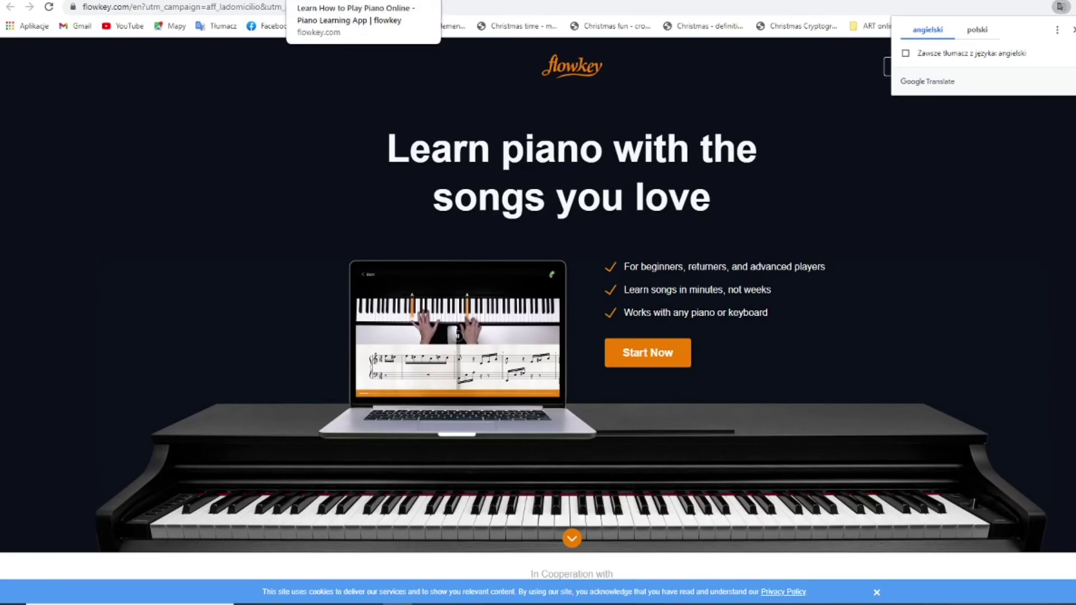
{"action": "scroll", "coordinate": [812, 309], "scroll_direction": "down", "scroll_amount": 1}
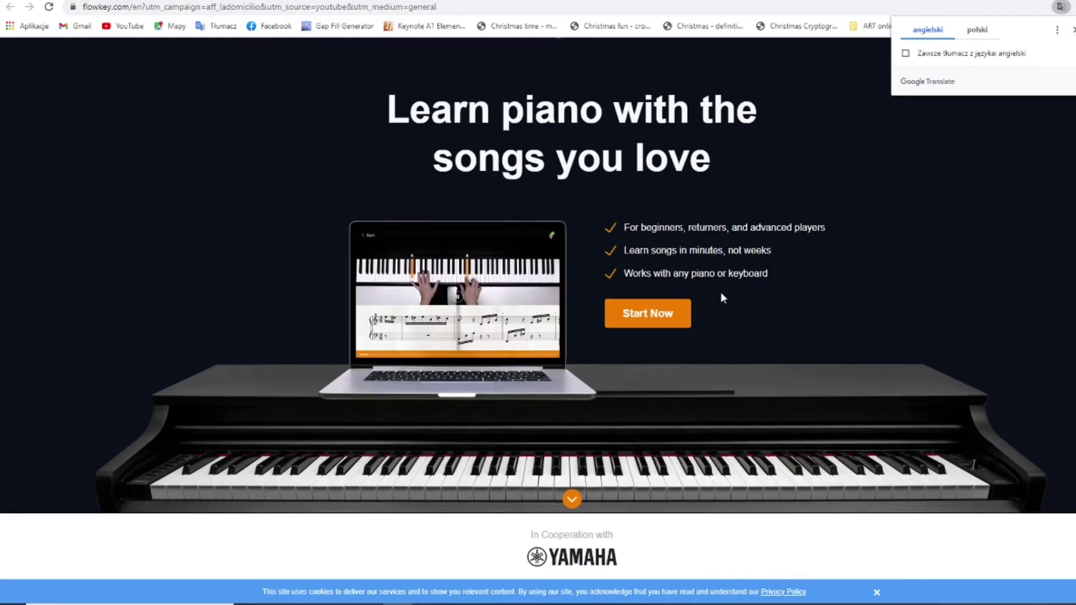
{"action": "left_click", "coordinate": [648, 292]}
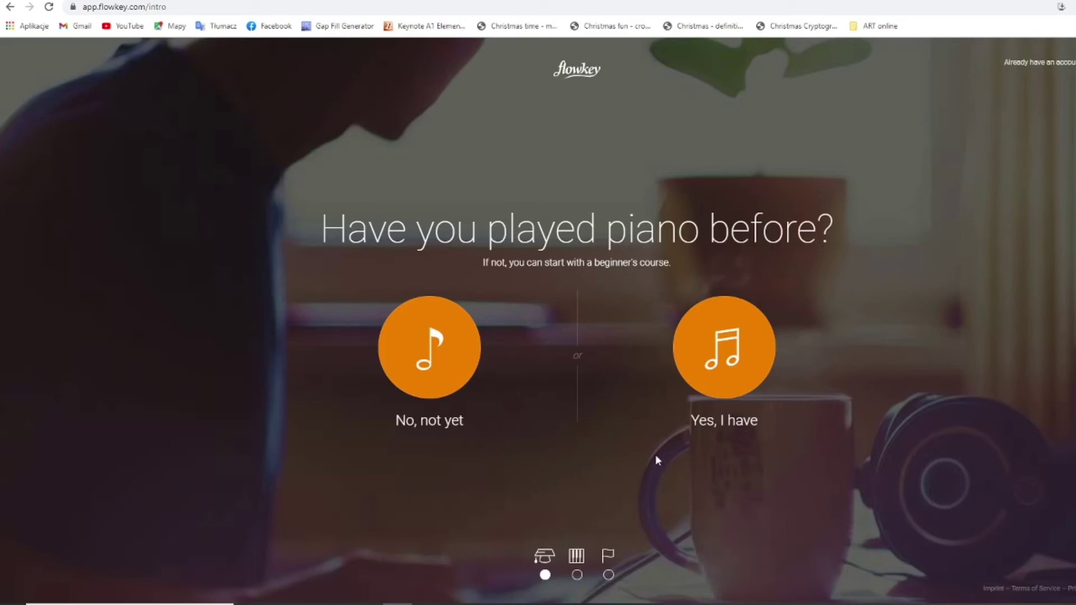
- Answer flowkey's intro questions: piano played before, no piano owned yet, and start with Play songs
{"action": "left_click", "coordinate": [744, 364]}
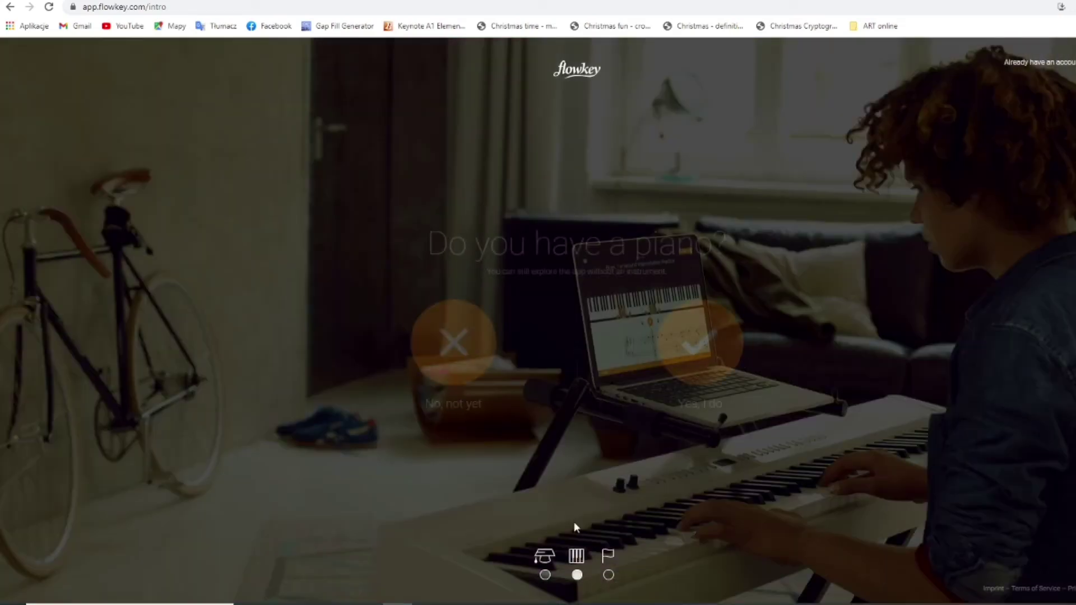
{"action": "left_click", "coordinate": [427, 354]}
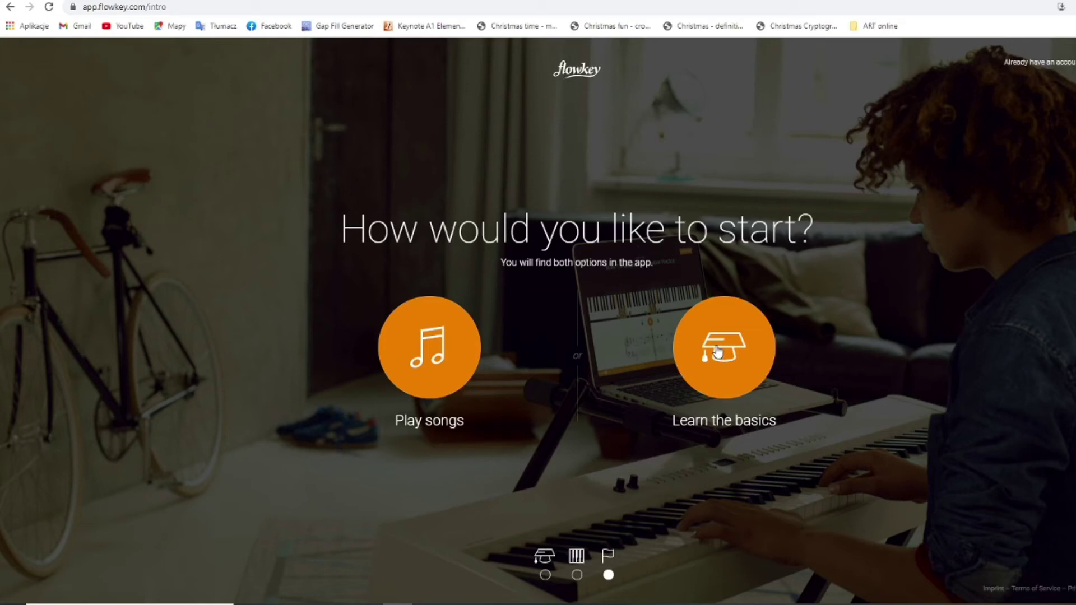
{"action": "left_click", "coordinate": [423, 341]}
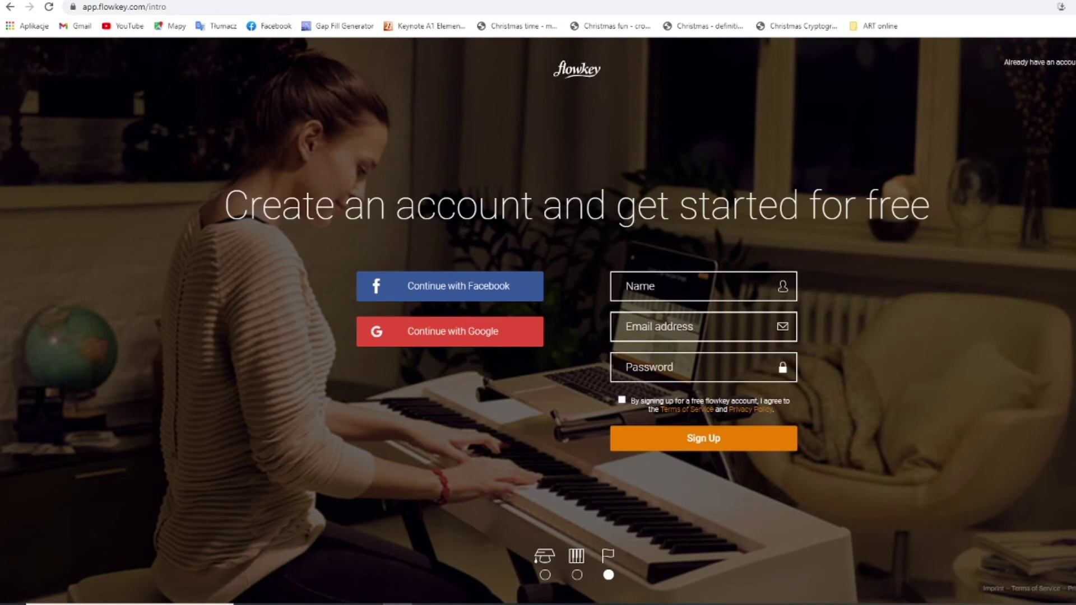
- Close the flowkey sign-up page and open the Virtual Piano Keyboard from SessionTown's most viewed items
{"action": "left_click", "coordinate": [359, 0]}
{"action": "scroll", "coordinate": [433, 350], "scroll_direction": "down", "scroll_amount": 10}
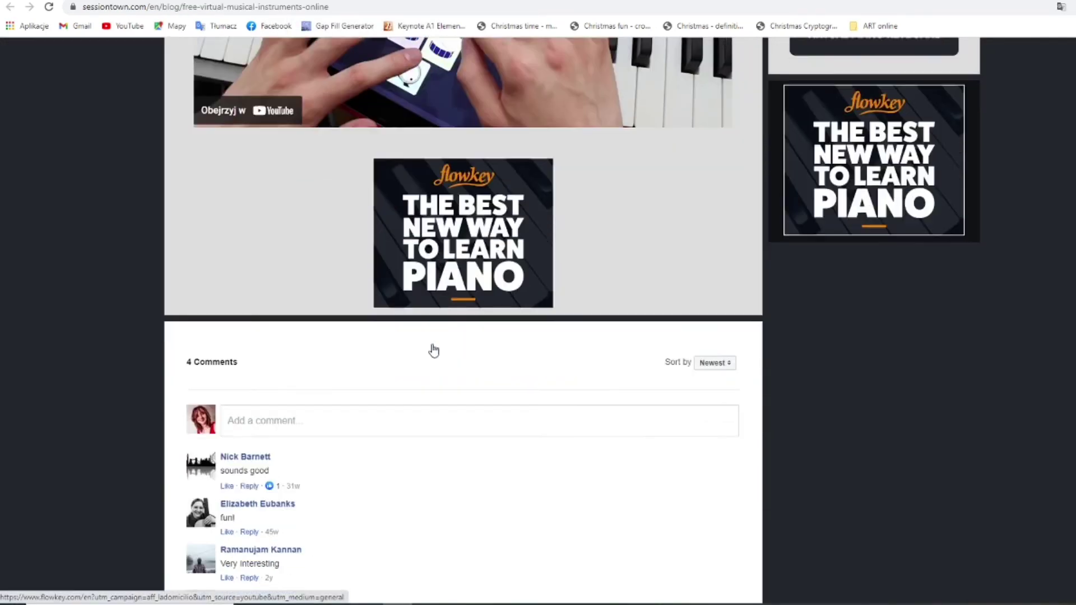
{"action": "scroll", "coordinate": [432, 345], "scroll_direction": "up", "scroll_amount": 12}
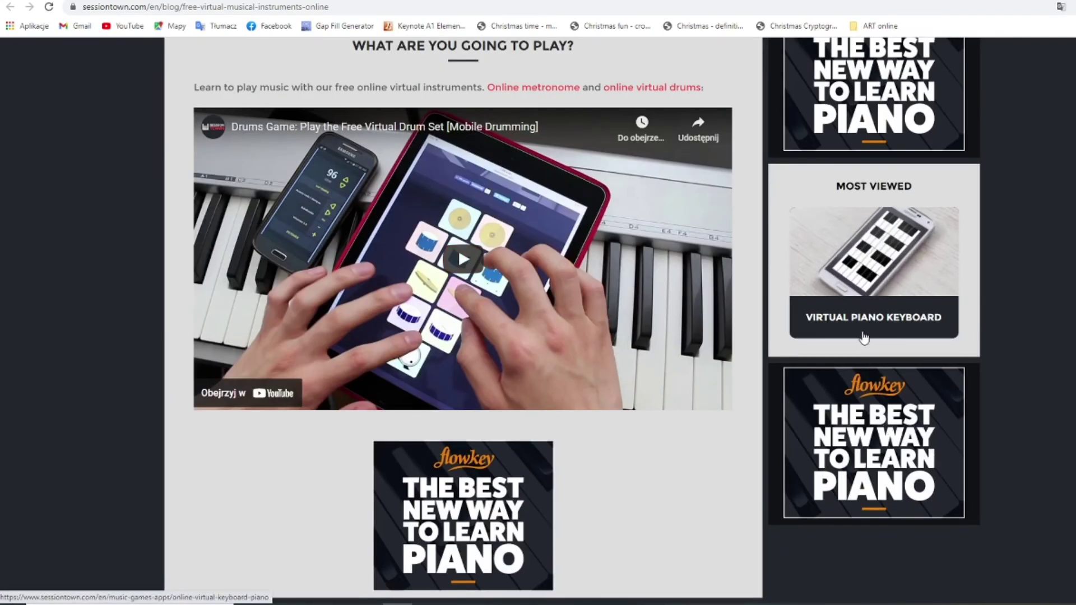
{"action": "scroll", "coordinate": [891, 394], "scroll_direction": "up", "scroll_amount": 2}
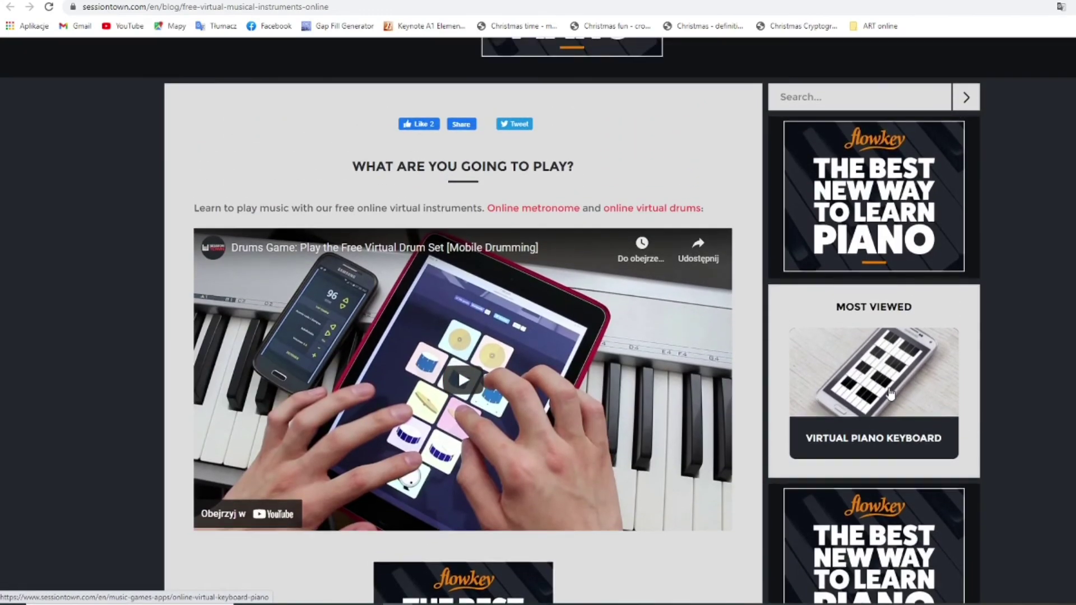
{"action": "left_click", "coordinate": [883, 437]}
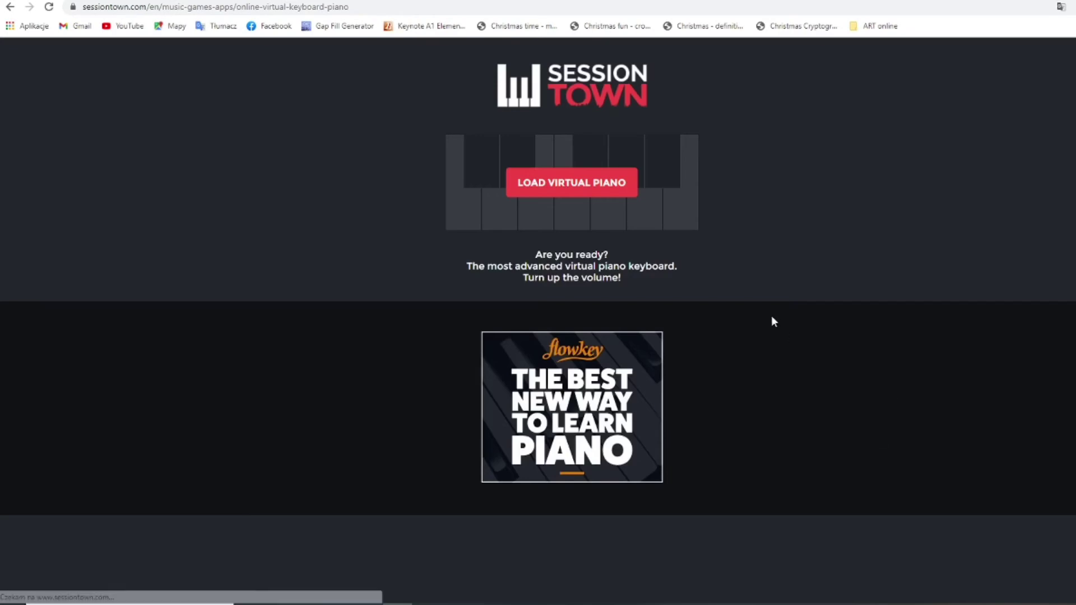